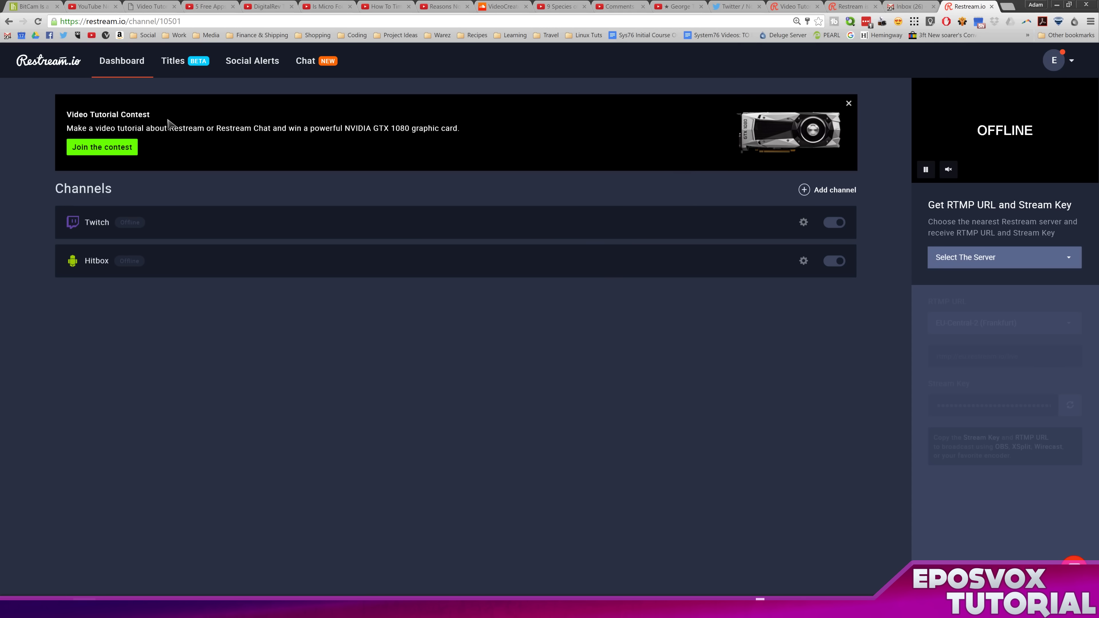
Close the Video Tutorial Contest banner and browse the Add channel service grid
{"action": "left_click", "coordinate": [849, 104]}
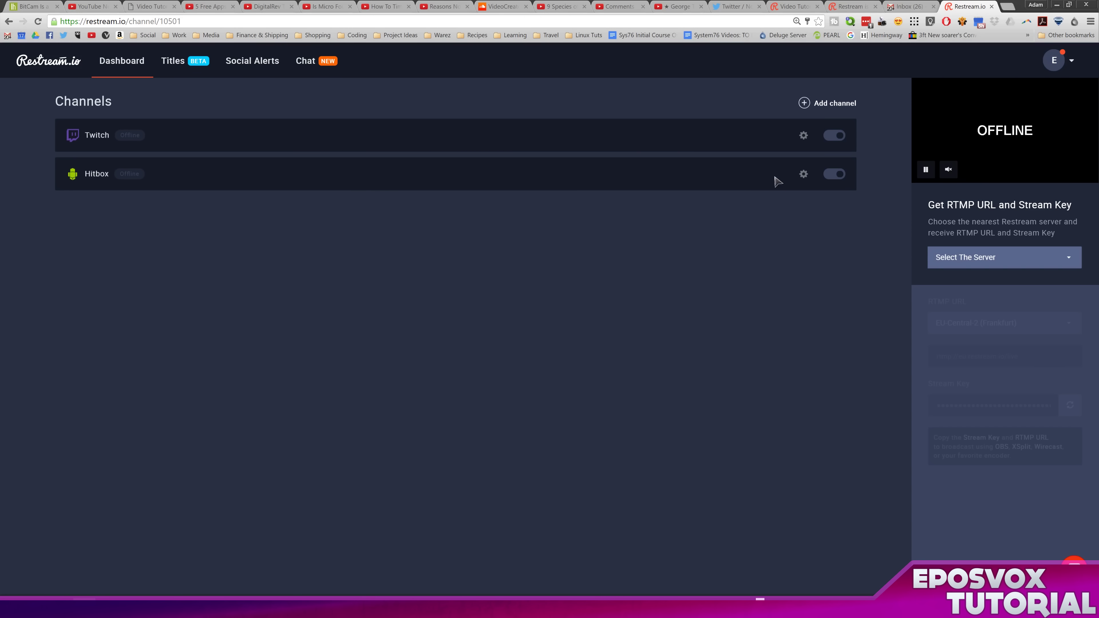
{"action": "left_click", "coordinate": [827, 106]}
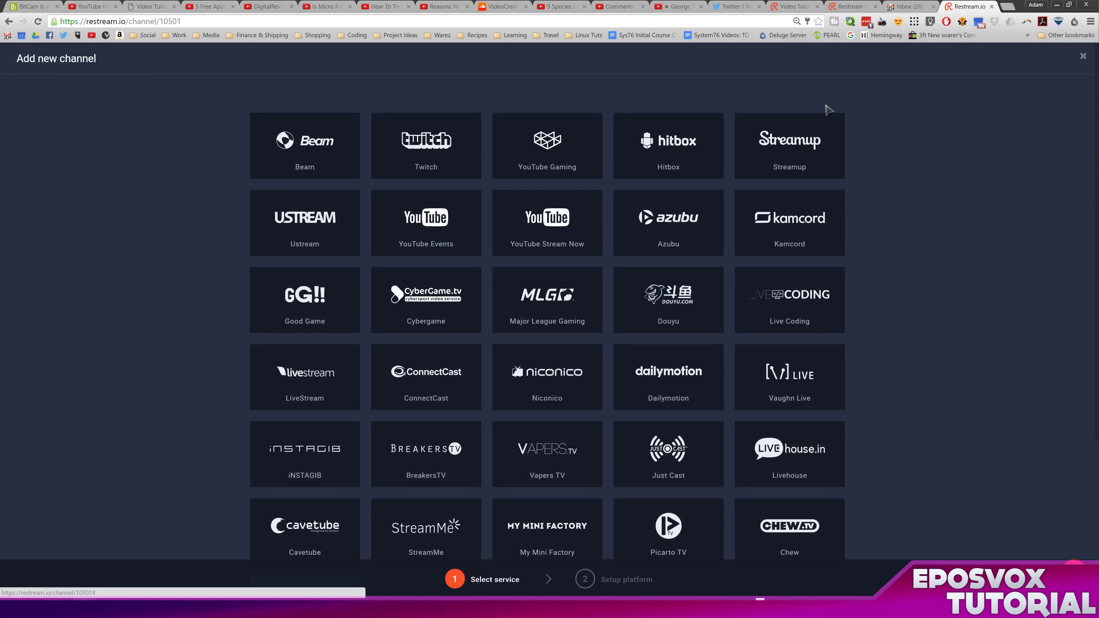
{"action": "scroll", "coordinate": [826, 130], "scroll_direction": "down", "scroll_amount": 3}
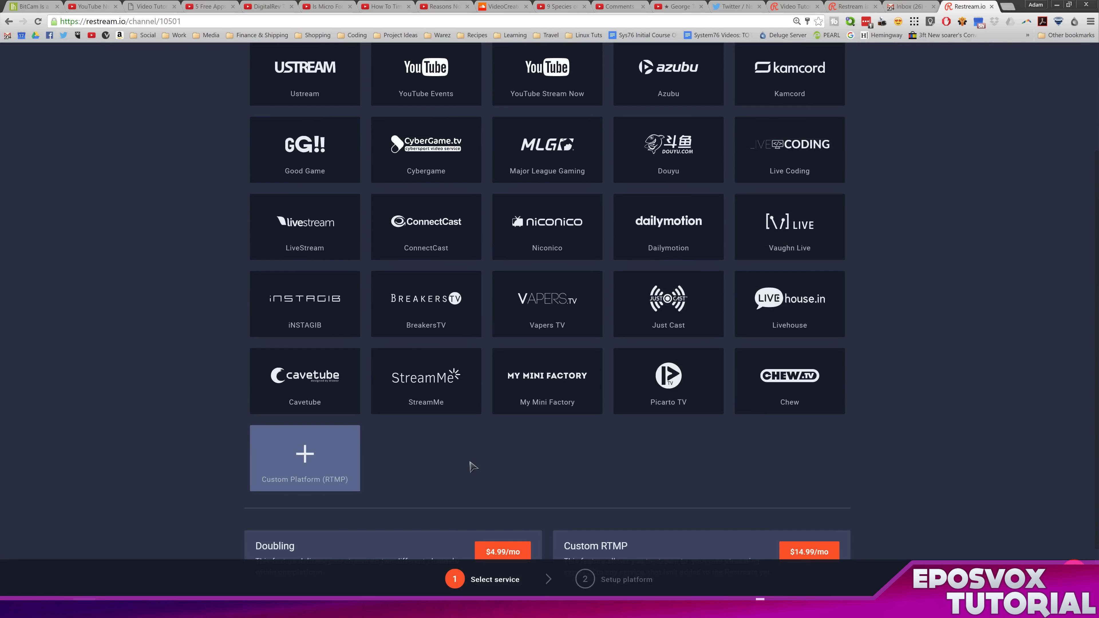
{"action": "scroll", "coordinate": [473, 466], "scroll_direction": "up", "scroll_amount": 3}
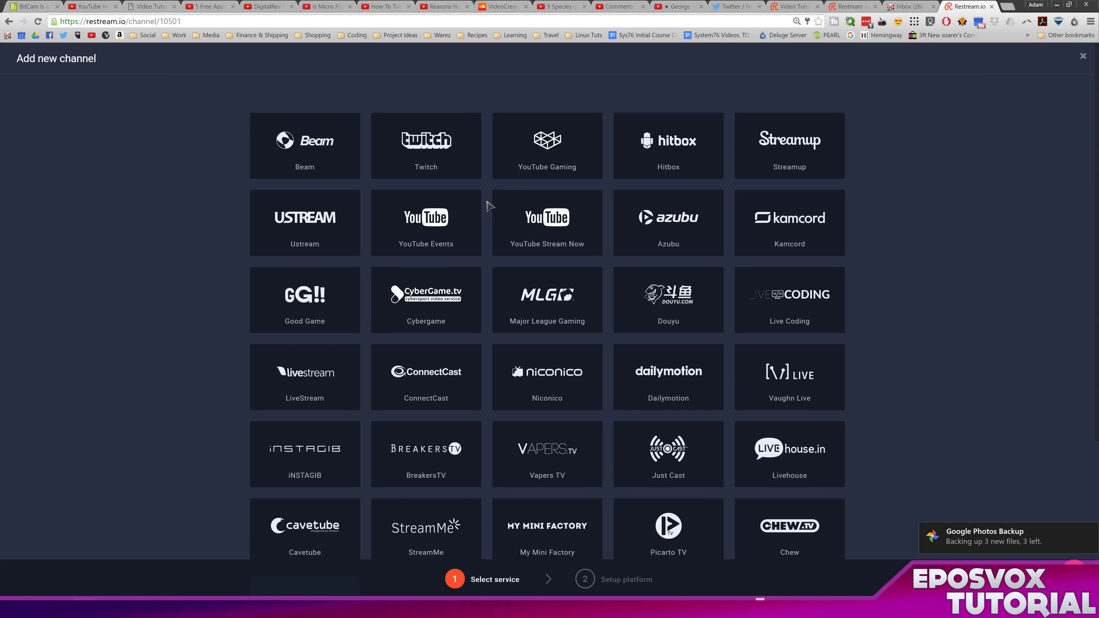
Connect YouTube Stream Now by authorising the Google brand channel, then dismiss the contest banner
{"action": "left_click", "coordinate": [532, 224]}
{"action": "left_click", "coordinate": [388, 153]}
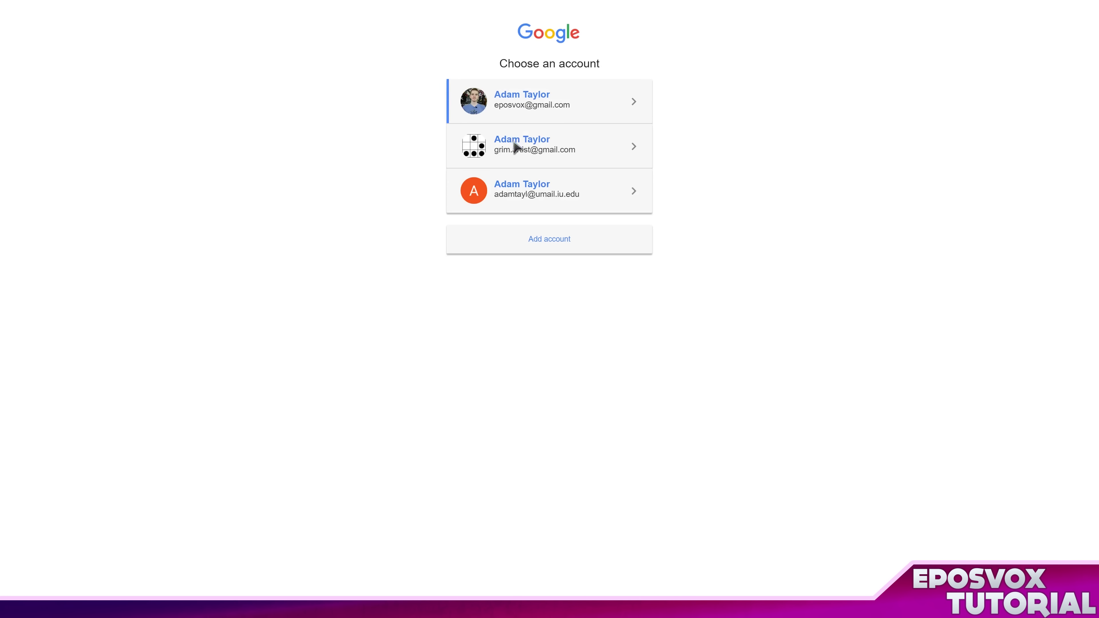
{"action": "scroll", "coordinate": [734, 316], "scroll_direction": "down", "scroll_amount": 4}
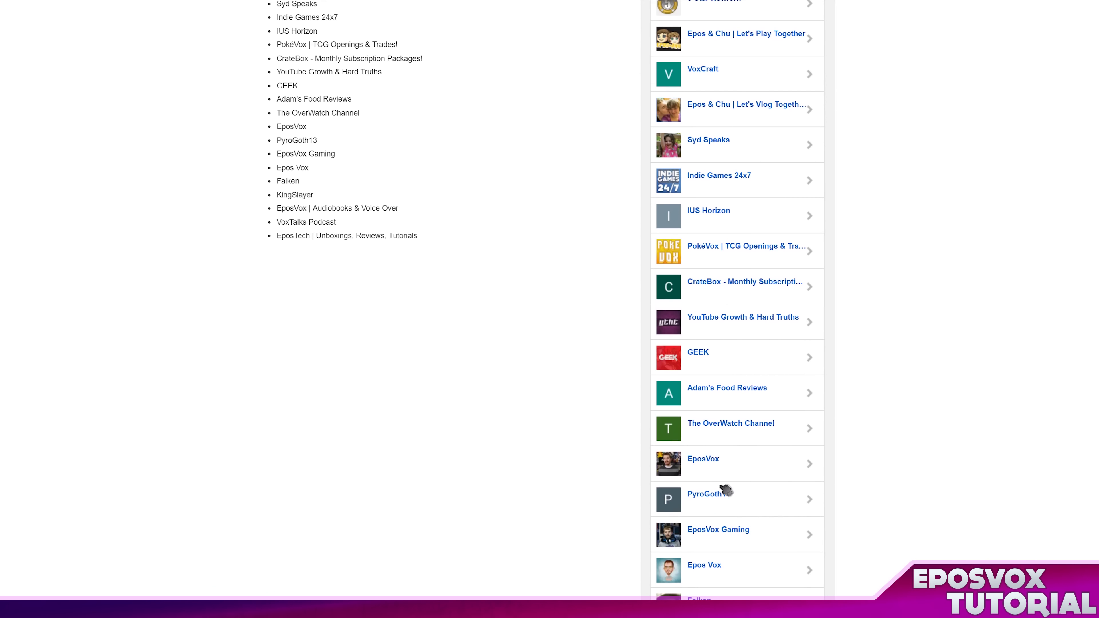
{"action": "left_click", "coordinate": [723, 543]}
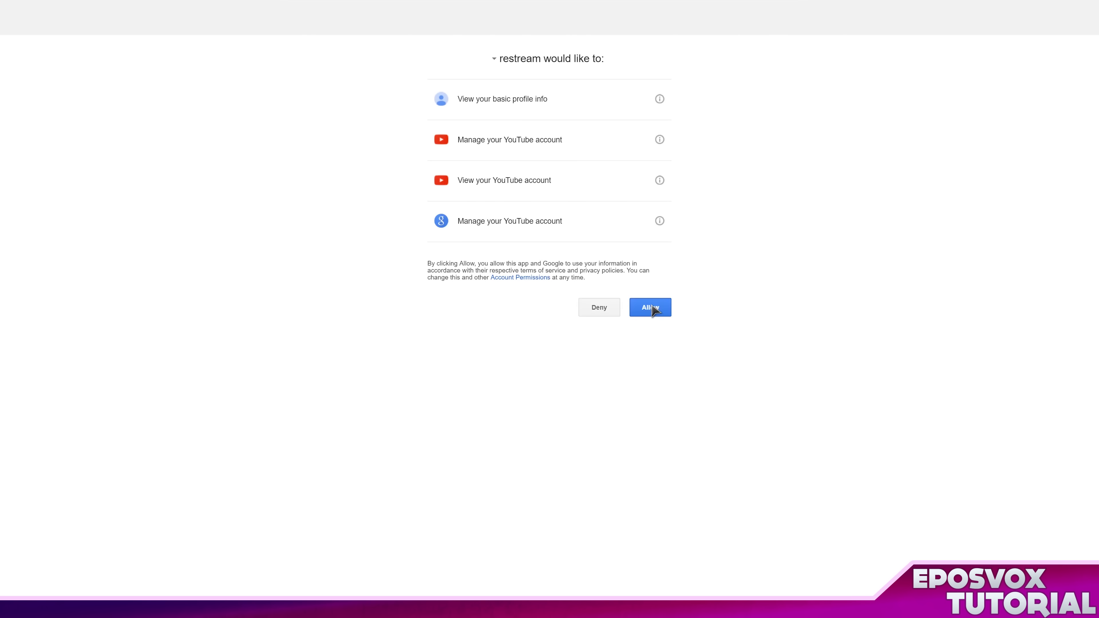
{"action": "left_click", "coordinate": [653, 308]}
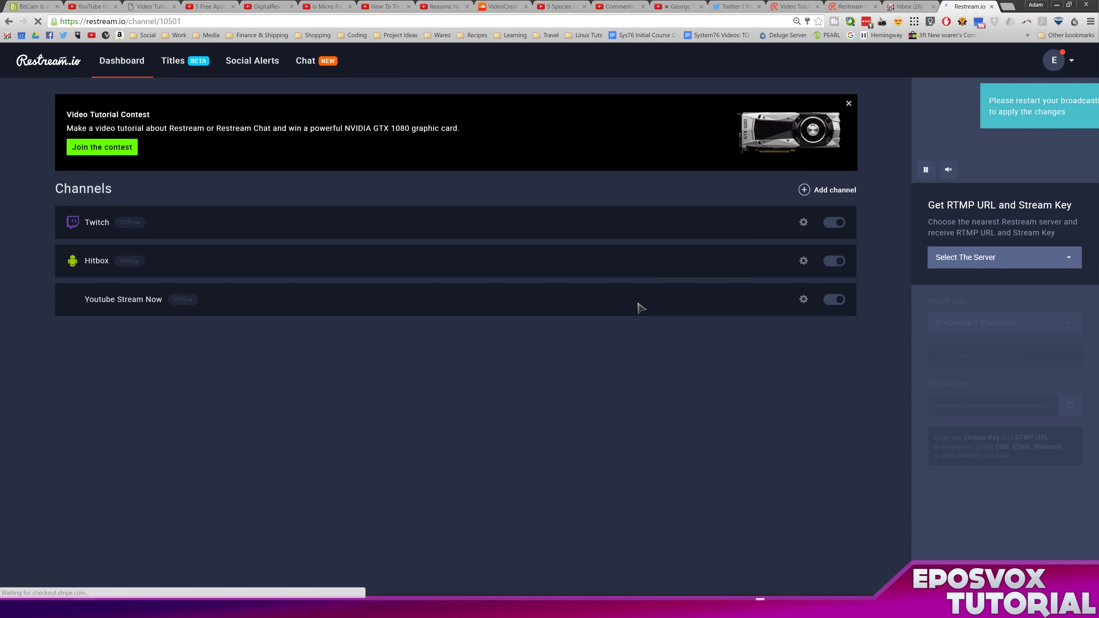
{"action": "left_click", "coordinate": [849, 103]}
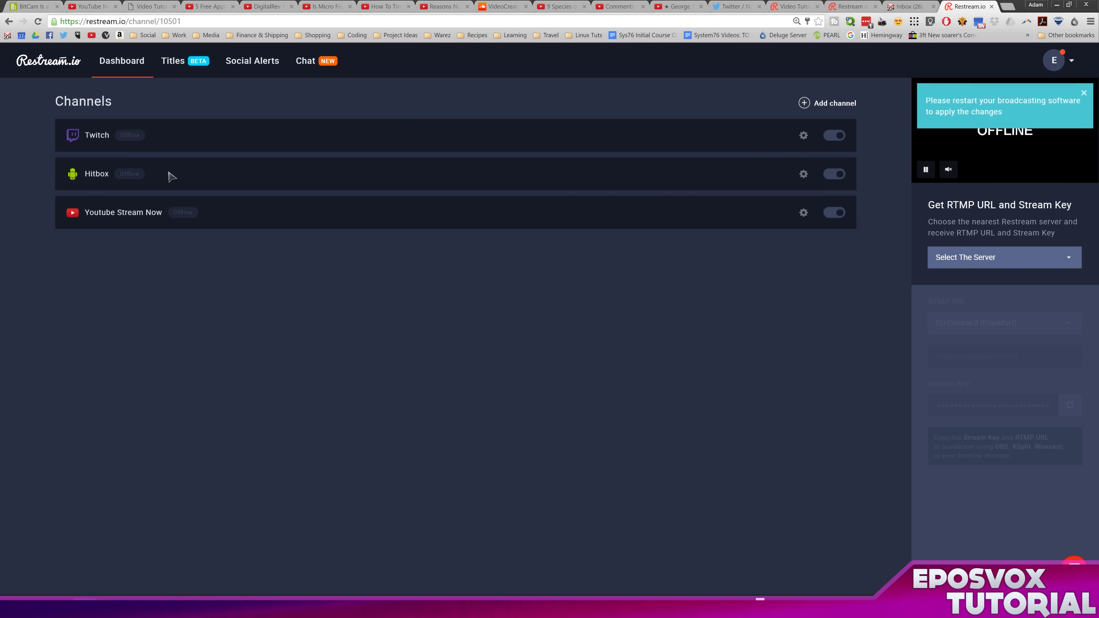
Switch Twitch off and check its server setting, leaving it on Autodetect
{"action": "left_click", "coordinate": [835, 136]}
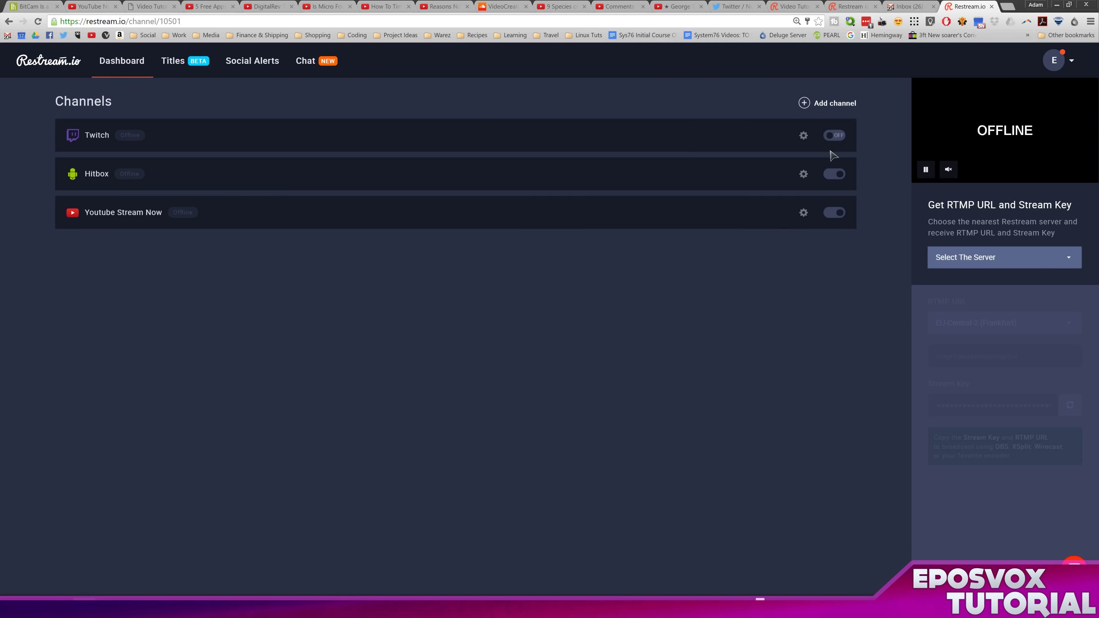
{"action": "left_click", "coordinate": [803, 136]}
{"action": "left_click", "coordinate": [789, 165]}
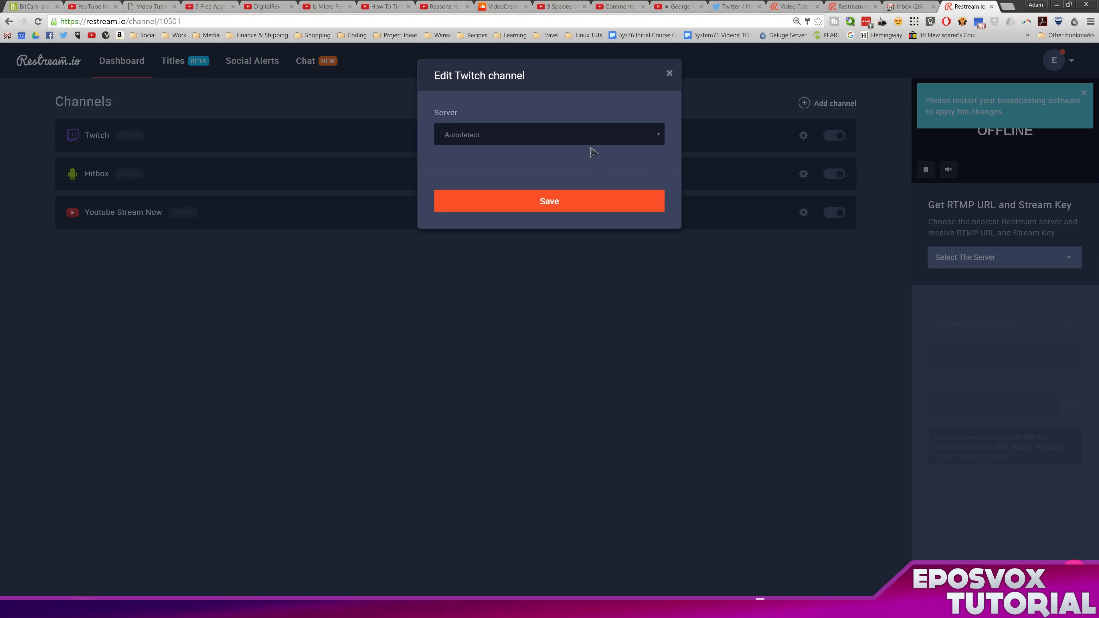
{"action": "left_click", "coordinate": [589, 140]}
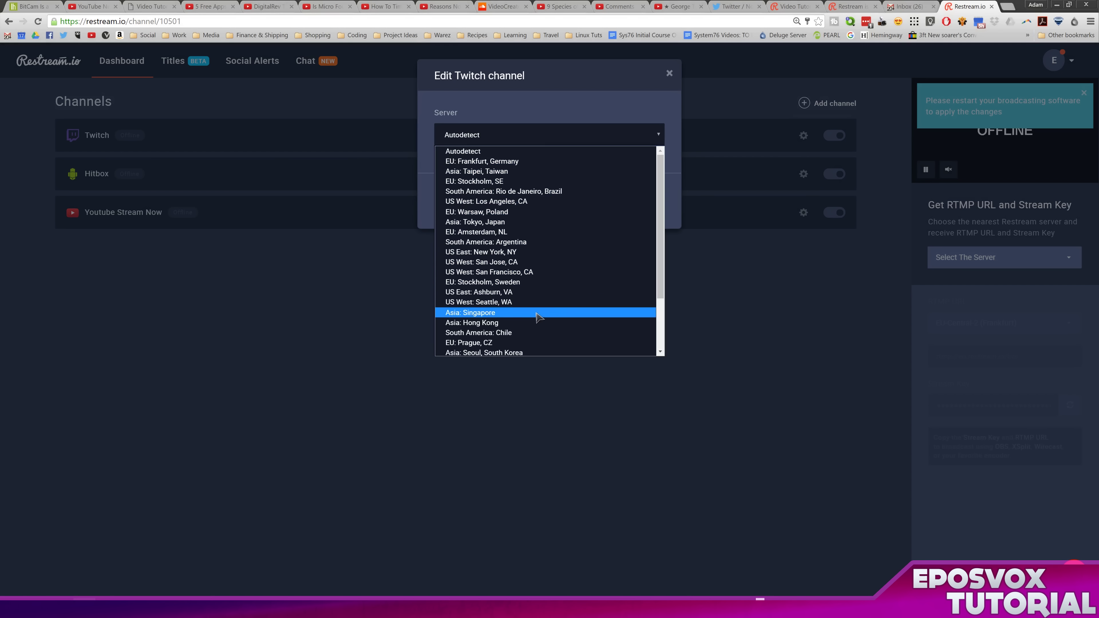
{"action": "left_click", "coordinate": [593, 82]}
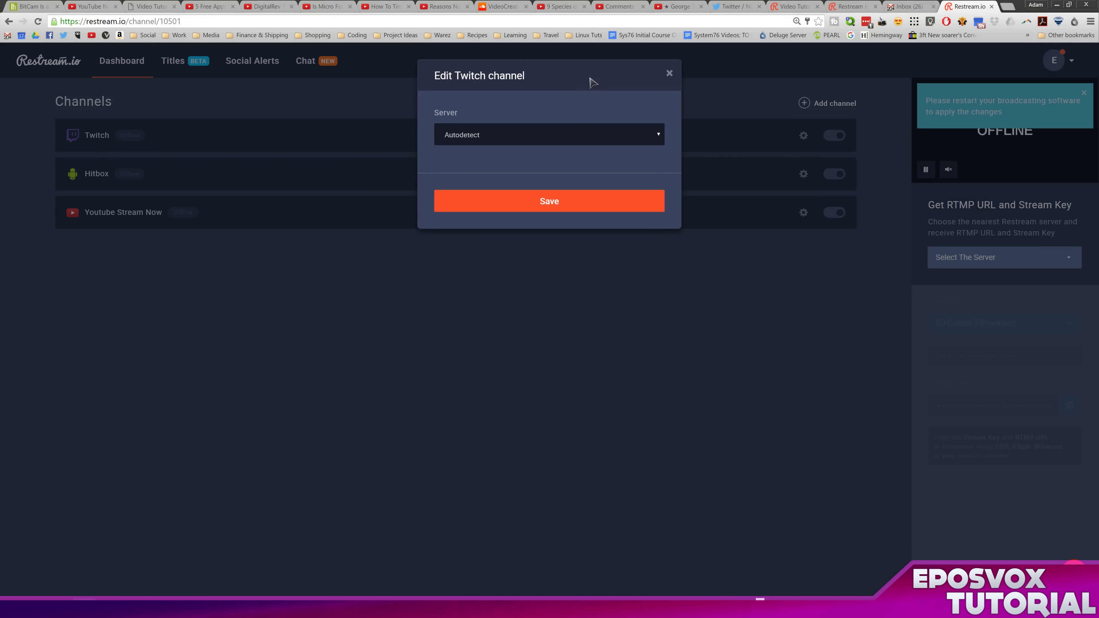
{"action": "left_click", "coordinate": [669, 74]}
Review the Hitbox and YouTube Stream Now settings unchanged, then switch Hitbox back on
{"action": "left_click", "coordinate": [803, 174]}
{"action": "left_click", "coordinate": [735, 211]}
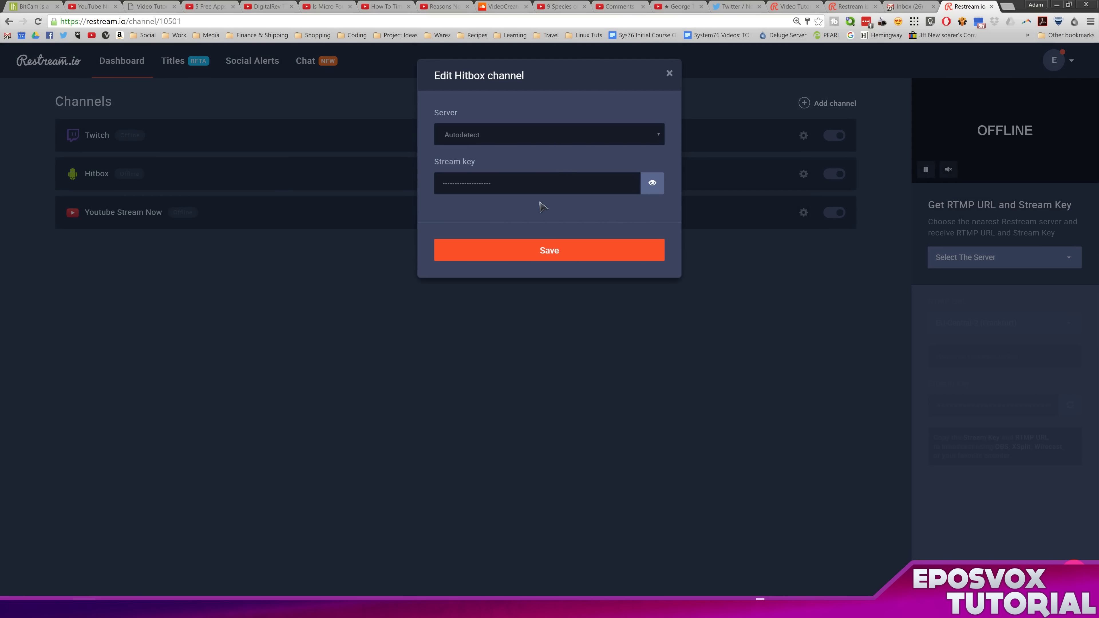
{"action": "left_click", "coordinate": [670, 74]}
{"action": "left_click", "coordinate": [803, 213]}
{"action": "left_click", "coordinate": [728, 243]}
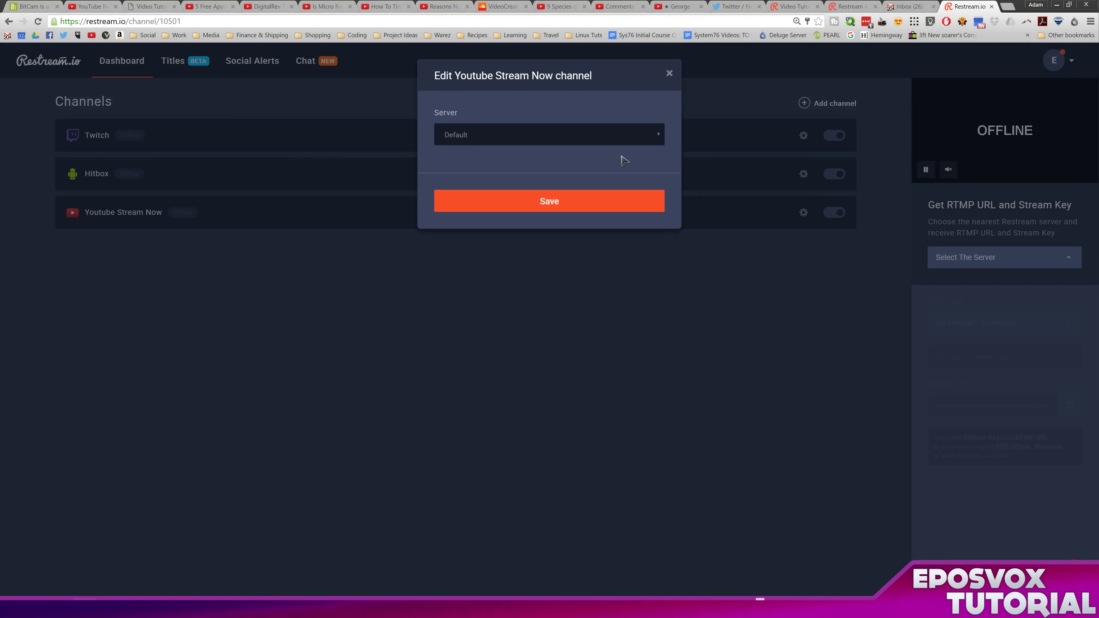
{"action": "left_click", "coordinate": [672, 79]}
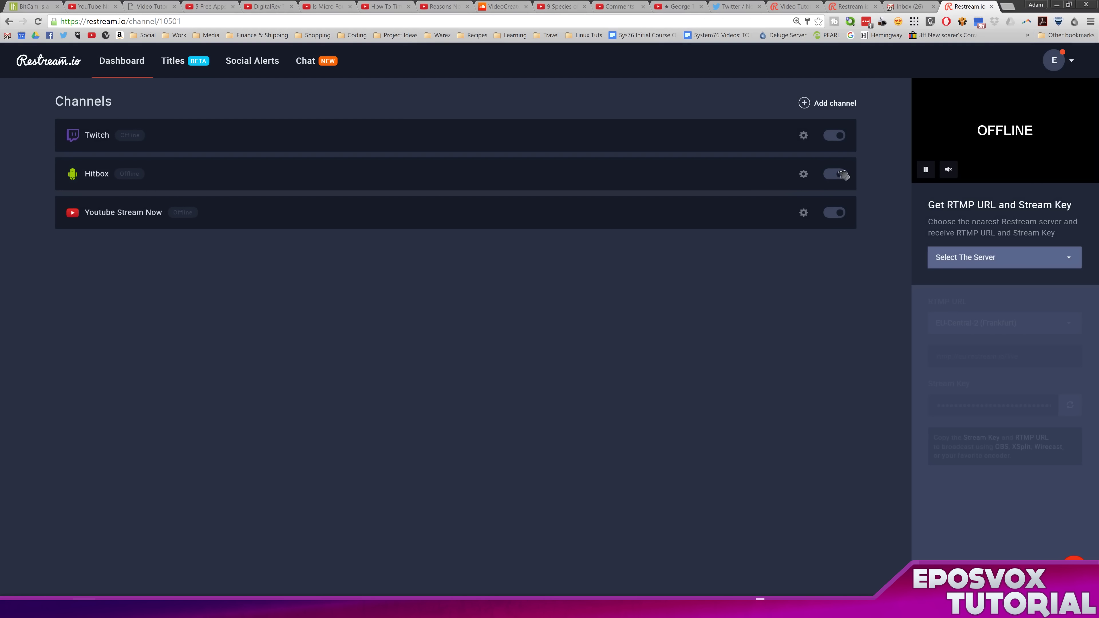
{"action": "left_click", "coordinate": [834, 173]}
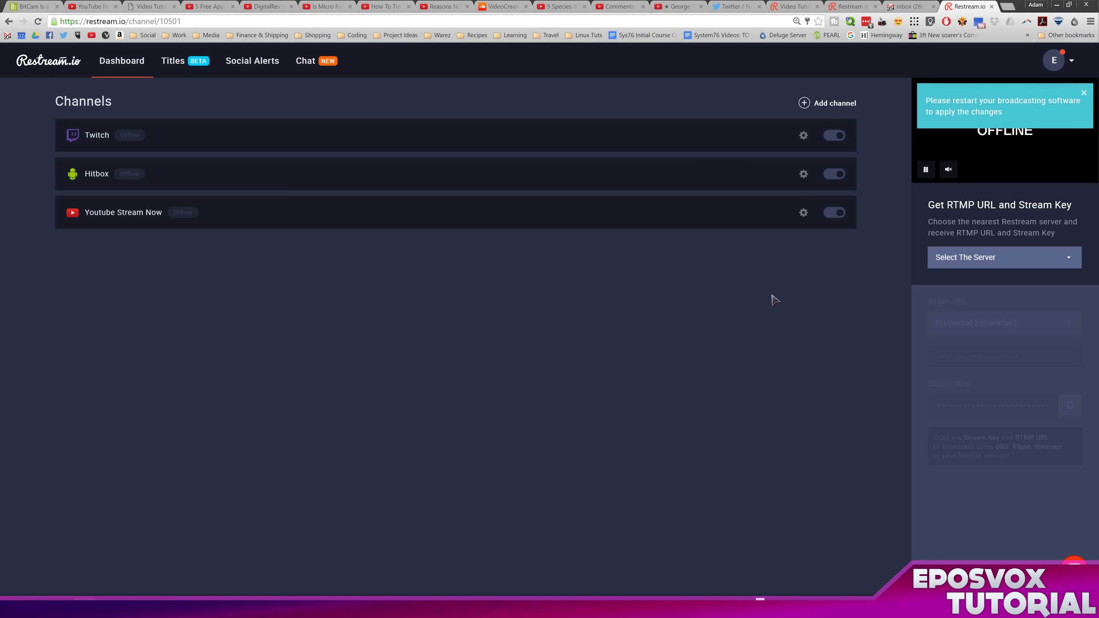
{"action": "left_click", "coordinate": [199, 63]}
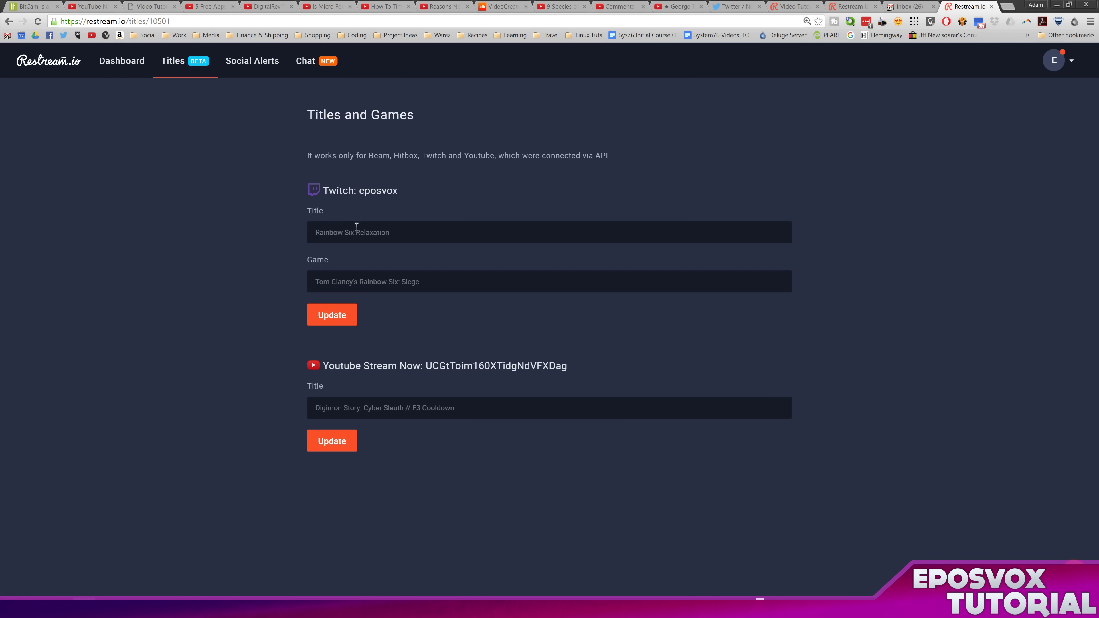
Retitle the Twitch and YouTube Stream Now broadcasts to 'ReStream Test July 19'
{"action": "left_click_drag", "start_coordinate": [395, 235], "coordinate": [334, 221]}
{"action": "type", "text": "ReStream Test July 19"}
{"action": "left_click_drag", "start_coordinate": [389, 229], "coordinate": [230, 232]}
{"action": "key", "text": "ctrl+c"}
{"action": "left_click_drag", "start_coordinate": [455, 407], "coordinate": [289, 394]}
{"action": "key", "text": "ctrl+v"}
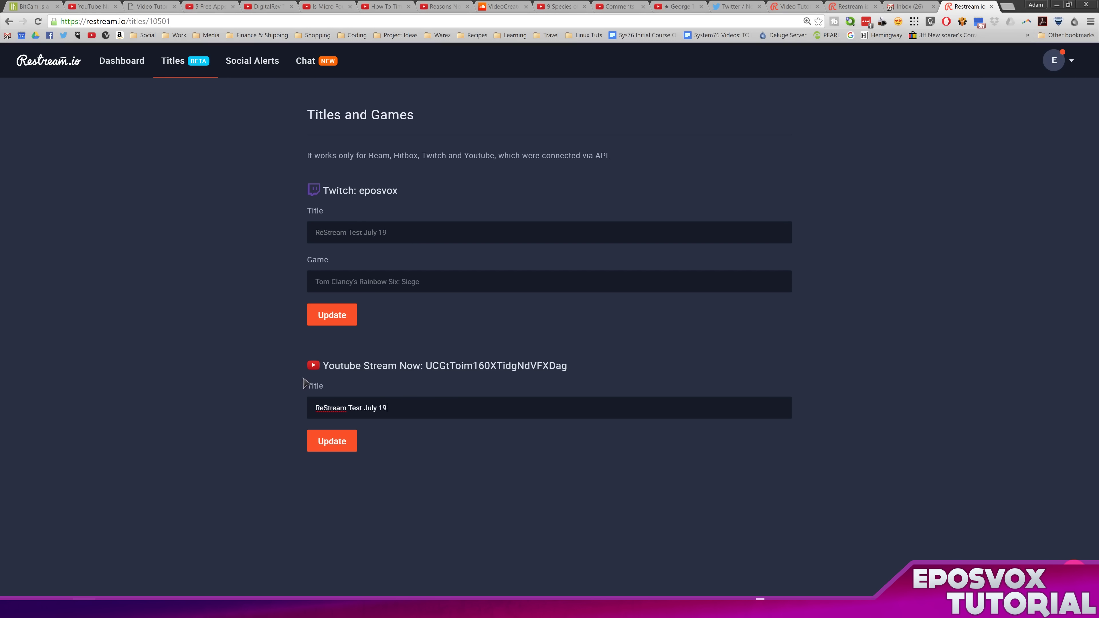
{"action": "left_click_drag", "start_coordinate": [419, 282], "coordinate": [223, 289]}
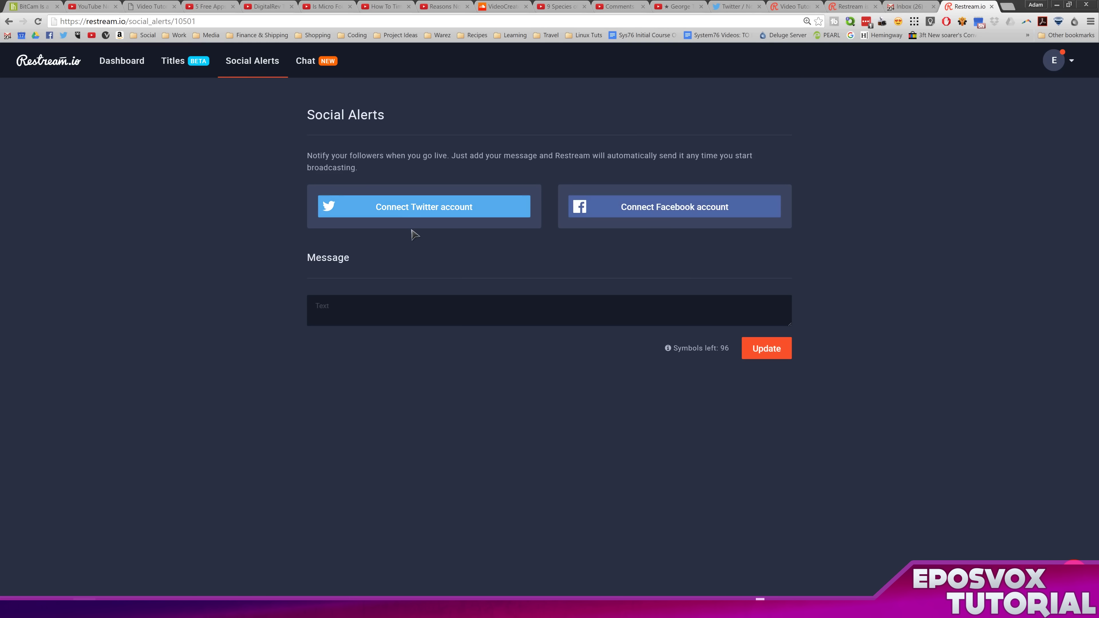
{"action": "left_click", "coordinate": [318, 71]}
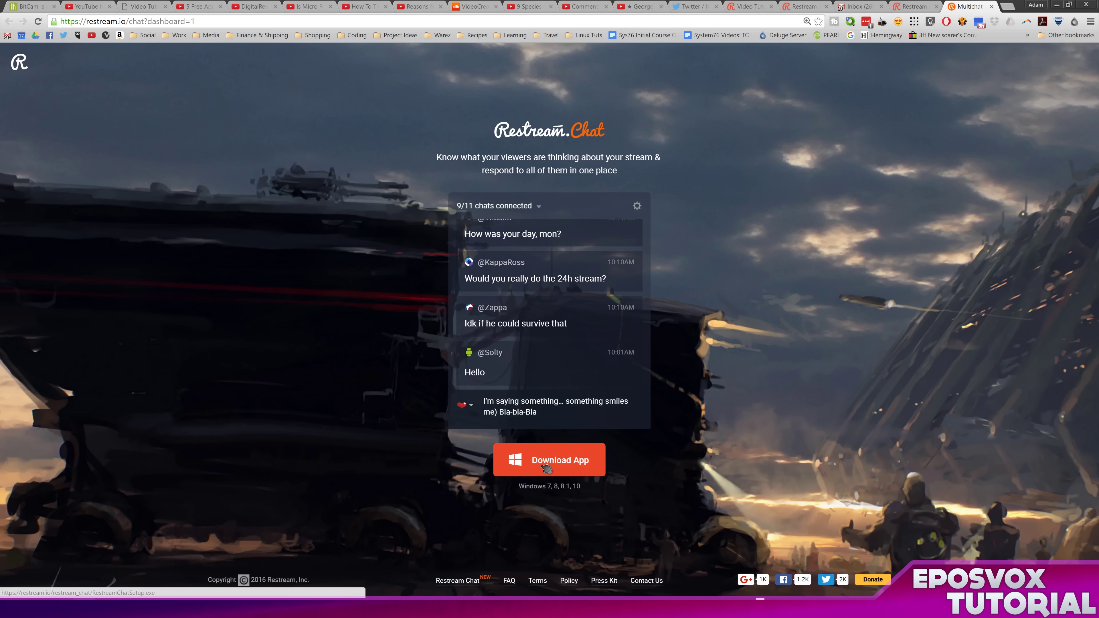
Save RestreamChatSetup.exe to Downloads, run the installer, and return to the Dashboard
{"action": "left_click", "coordinate": [546, 467]}
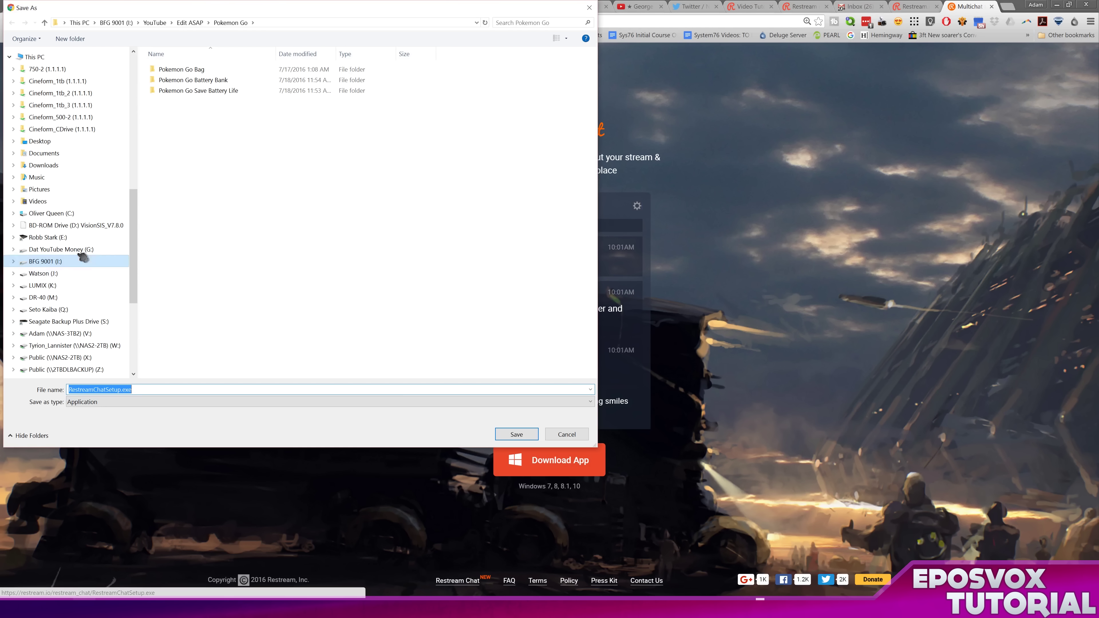
{"action": "left_click", "coordinate": [60, 165]}
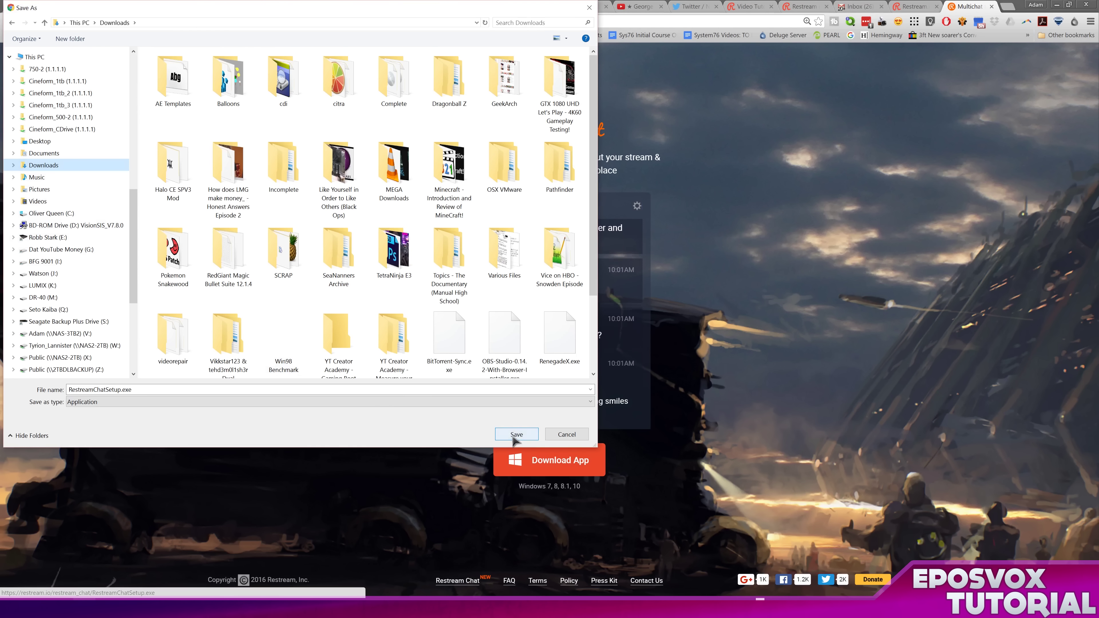
{"action": "left_click", "coordinate": [515, 437]}
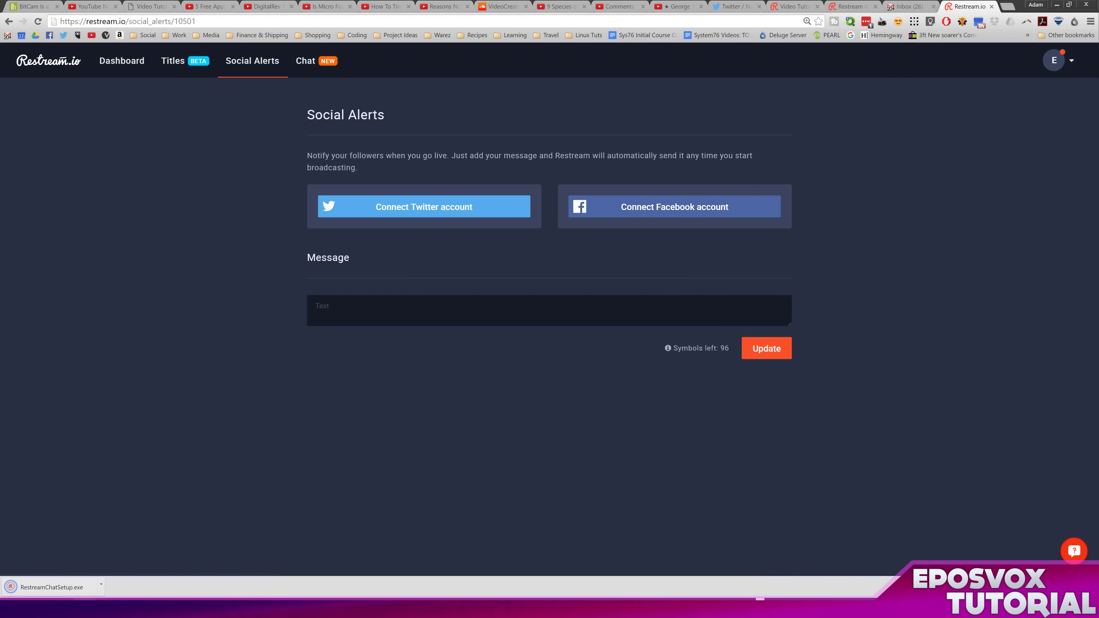
{"action": "left_click", "coordinate": [76, 586]}
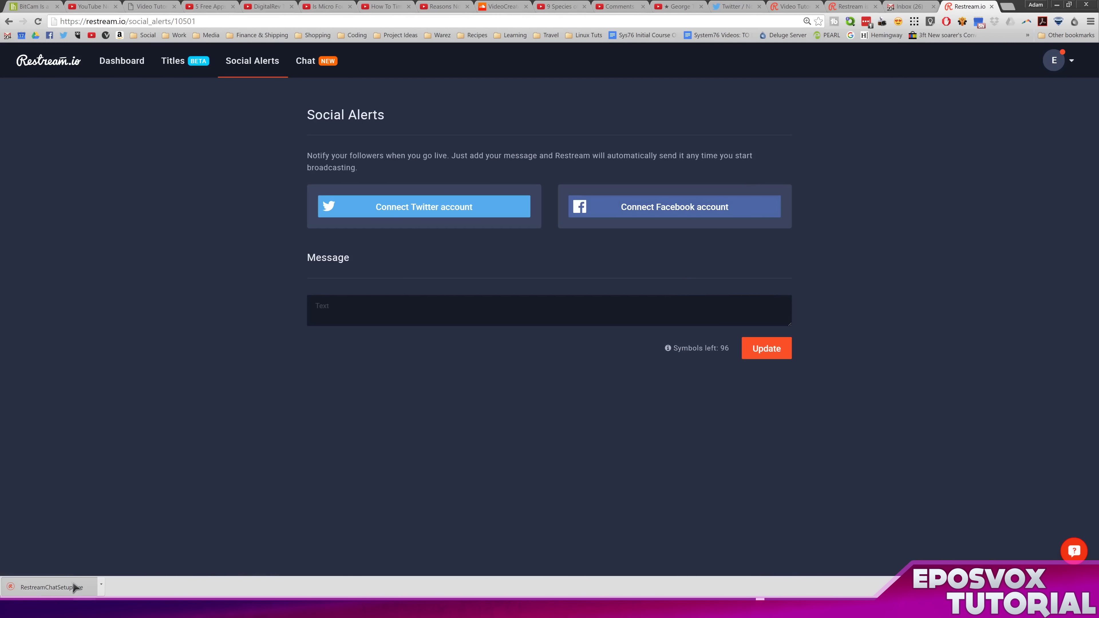
{"action": "left_click", "coordinate": [581, 319]}
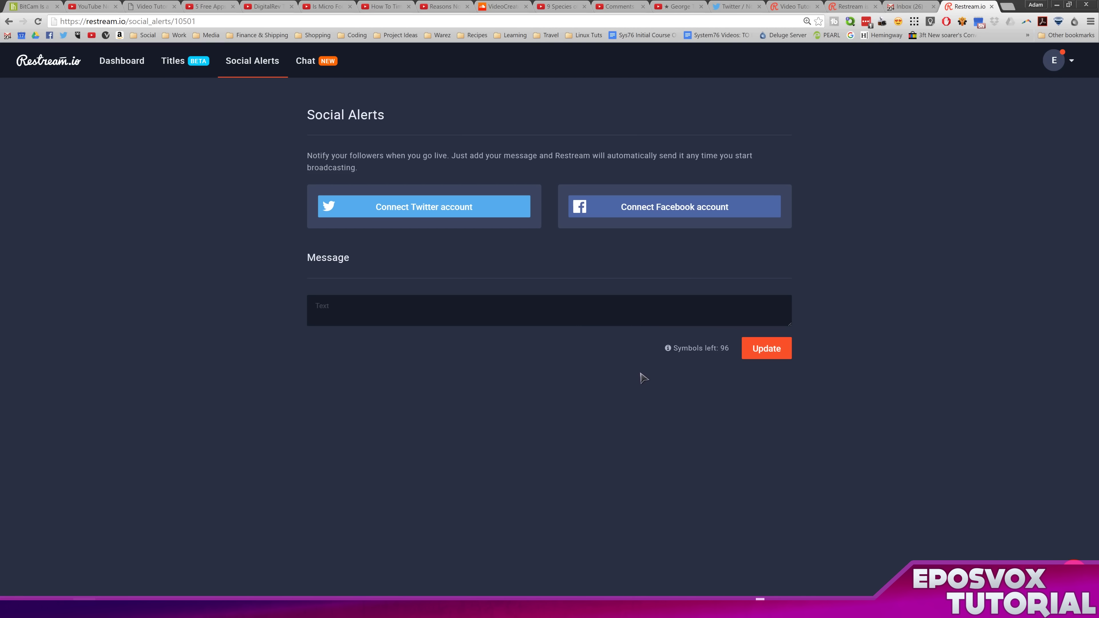
{"action": "left_click", "coordinate": [122, 61]}
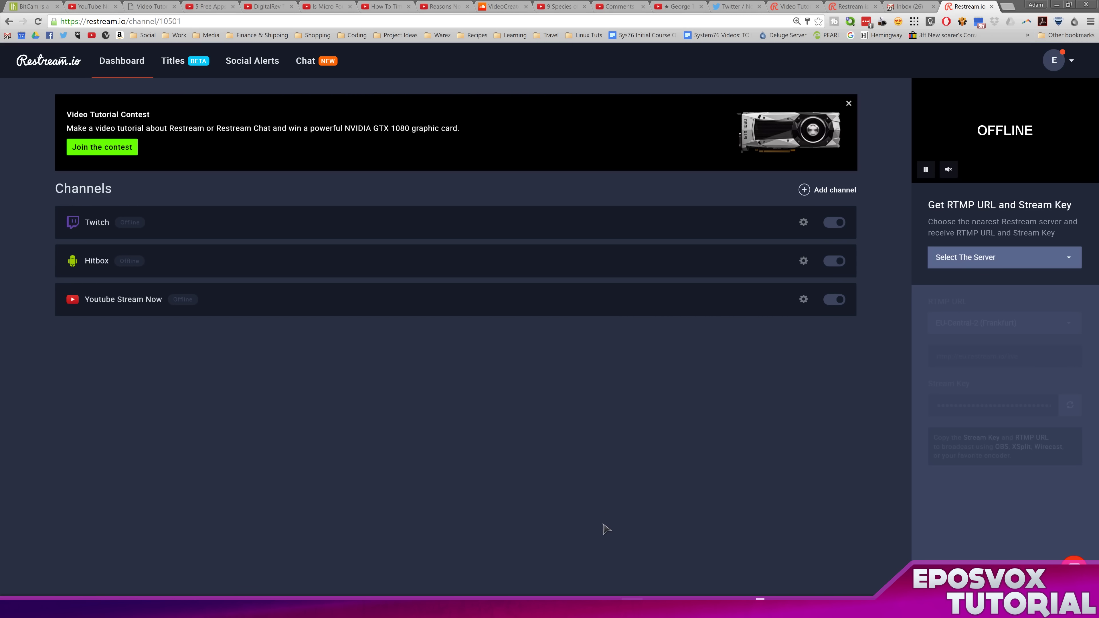
In OBS, load the Twitch profile and the Twitch scene collection
{"action": "left_click_drag", "start_coordinate": [554, 135], "coordinate": [564, 169]}
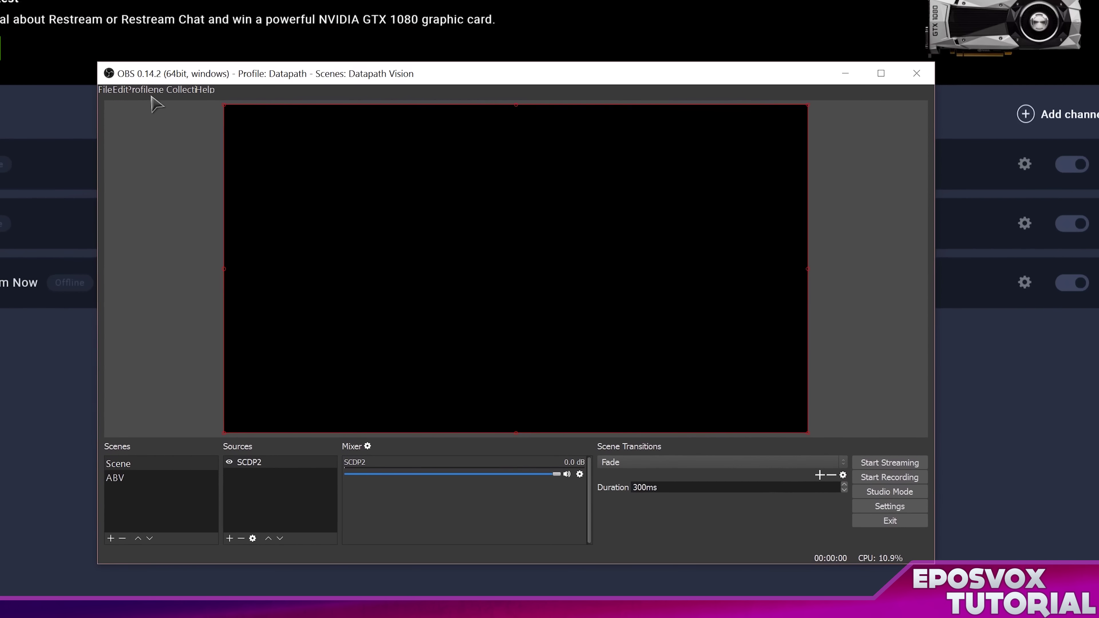
{"action": "left_click", "coordinate": [223, 164]}
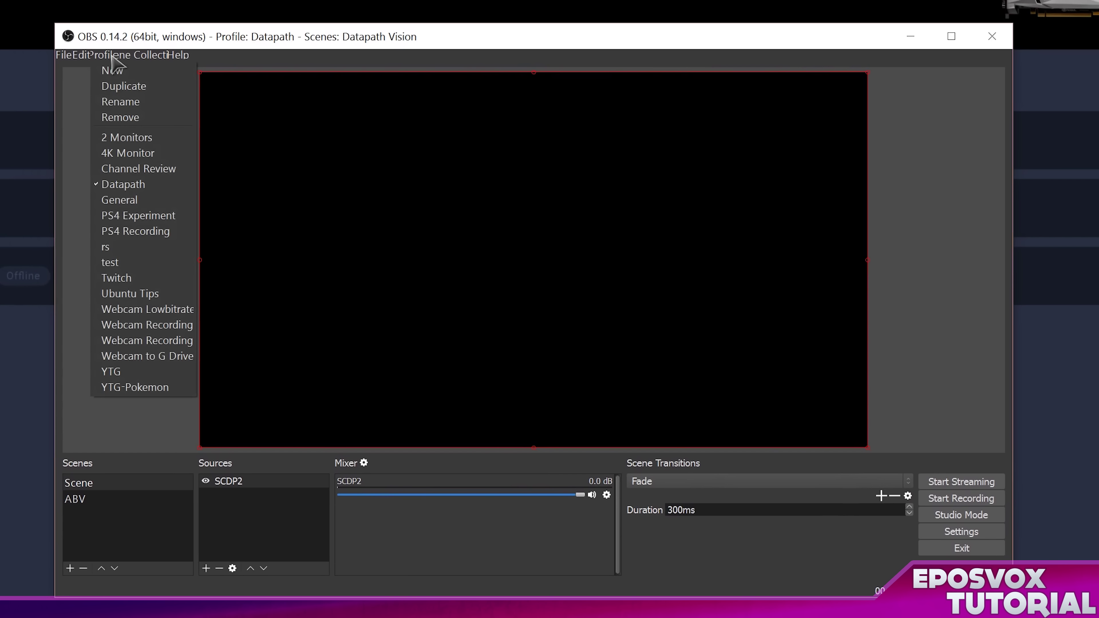
{"action": "left_click", "coordinate": [116, 278]}
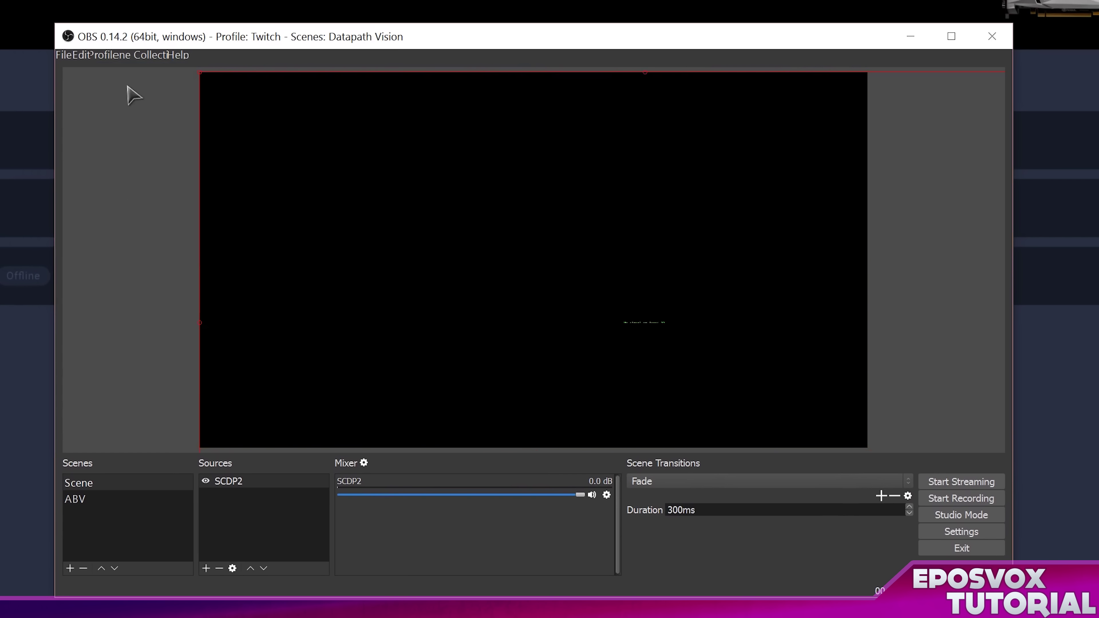
{"action": "left_click", "coordinate": [150, 55]}
{"action": "left_click", "coordinate": [194, 292]}
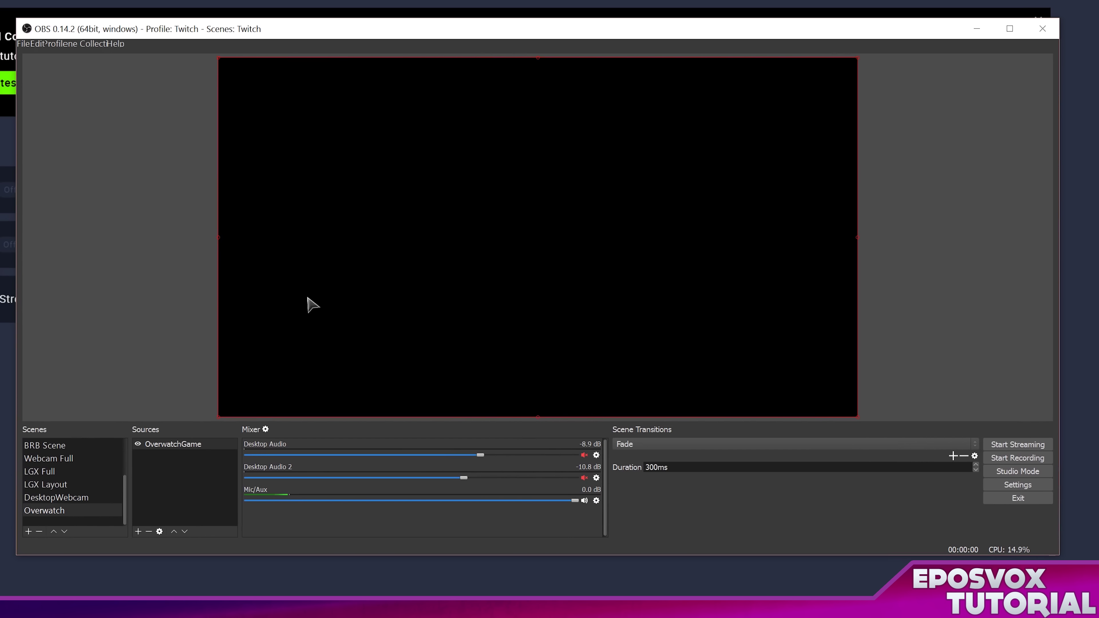
Show the LGX Layout scene with its Image overlay hidden
{"action": "key", "text": "Up"}
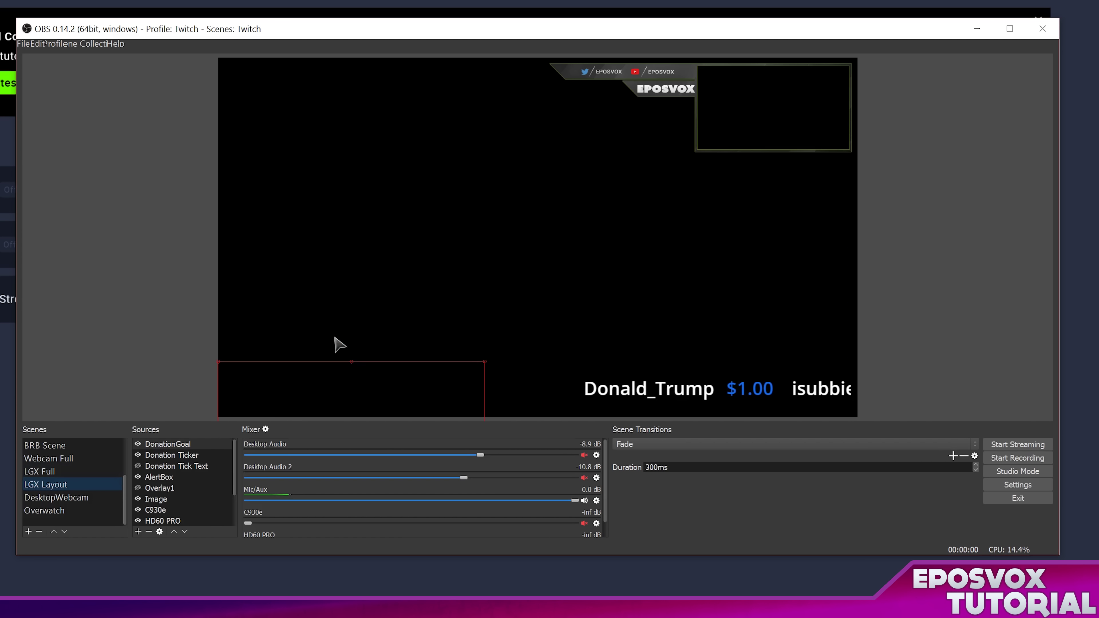
{"action": "left_click", "coordinate": [77, 459]}
{"action": "left_click", "coordinate": [74, 472]}
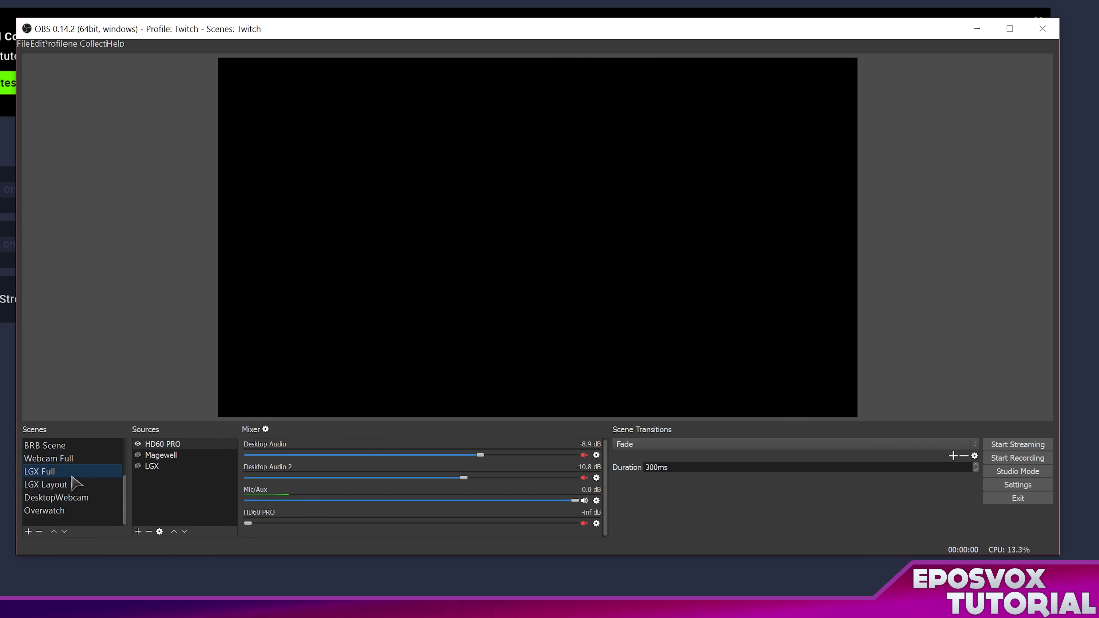
{"action": "left_click", "coordinate": [73, 485]}
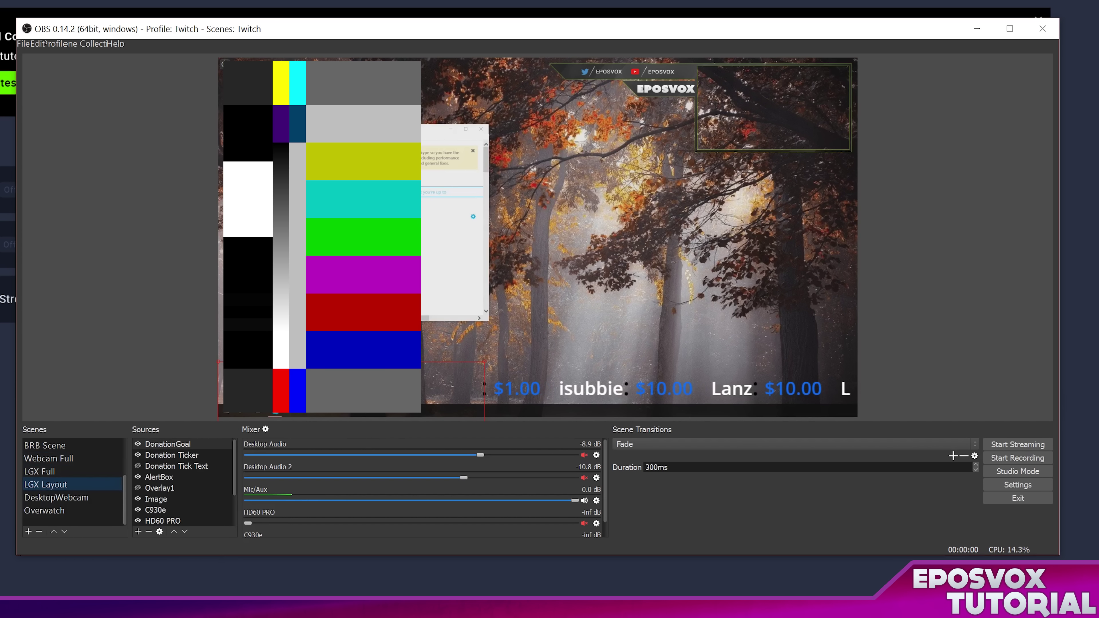
{"action": "left_click", "coordinate": [175, 498]}
{"action": "scroll", "coordinate": [175, 498], "scroll_direction": "down", "scroll_amount": 2}
{"action": "left_click", "coordinate": [138, 455]}
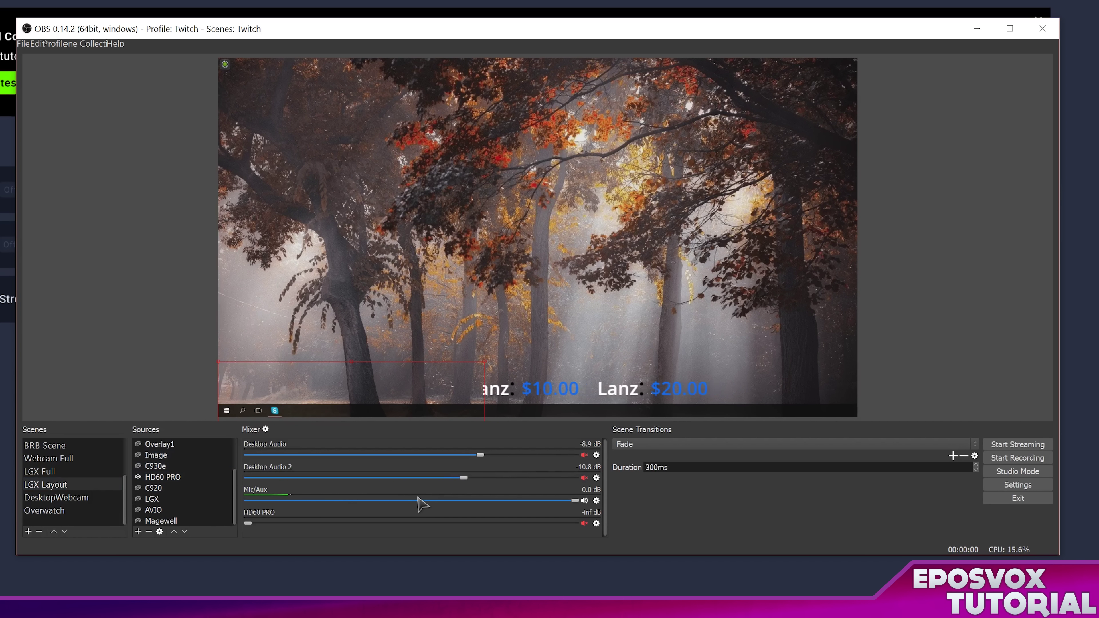
Duplicate the Twitch profile as a new profile named ReStream
{"action": "left_click", "coordinate": [54, 45]}
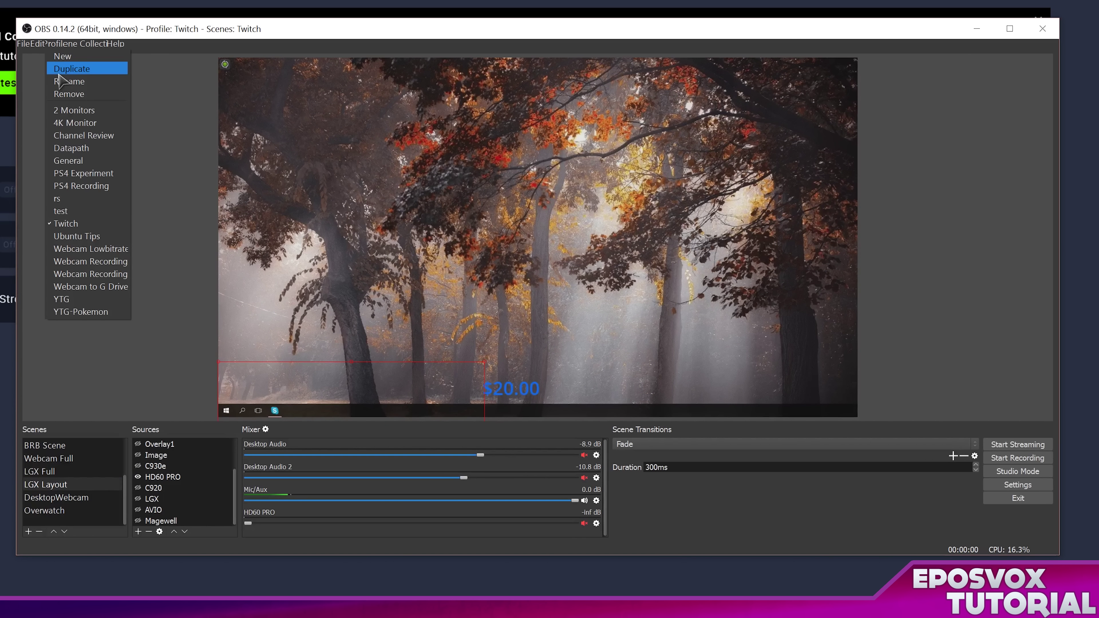
{"action": "left_click", "coordinate": [59, 73]}
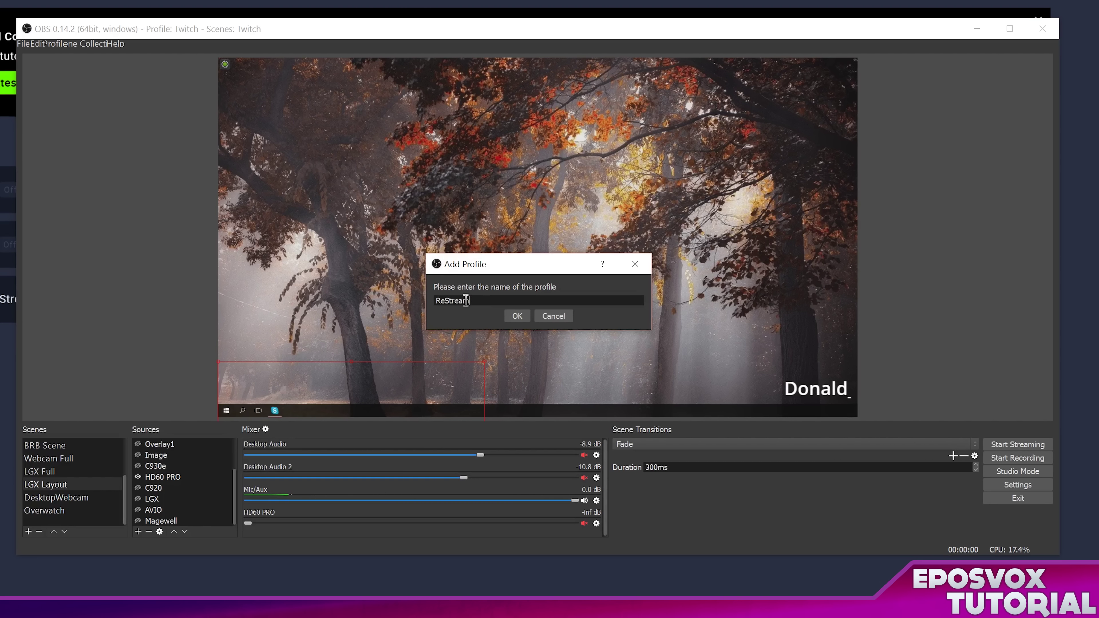
{"action": "key", "text": "Return"}
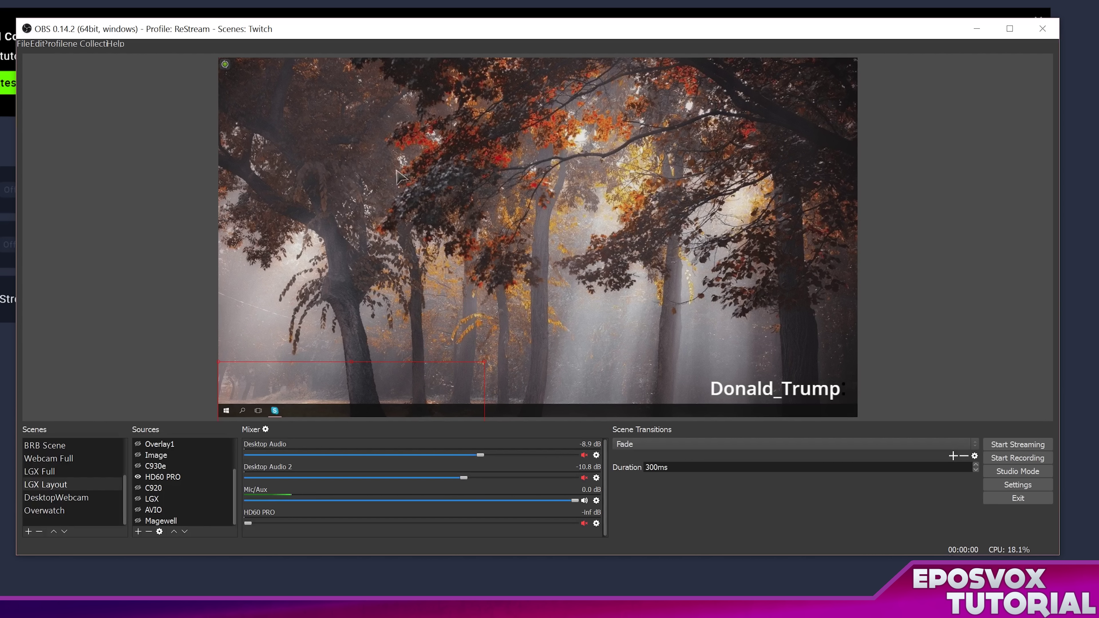
Set the ReStream profile's streaming service to Restream.io in OBS Stream settings
{"action": "left_click", "coordinate": [1002, 488]}
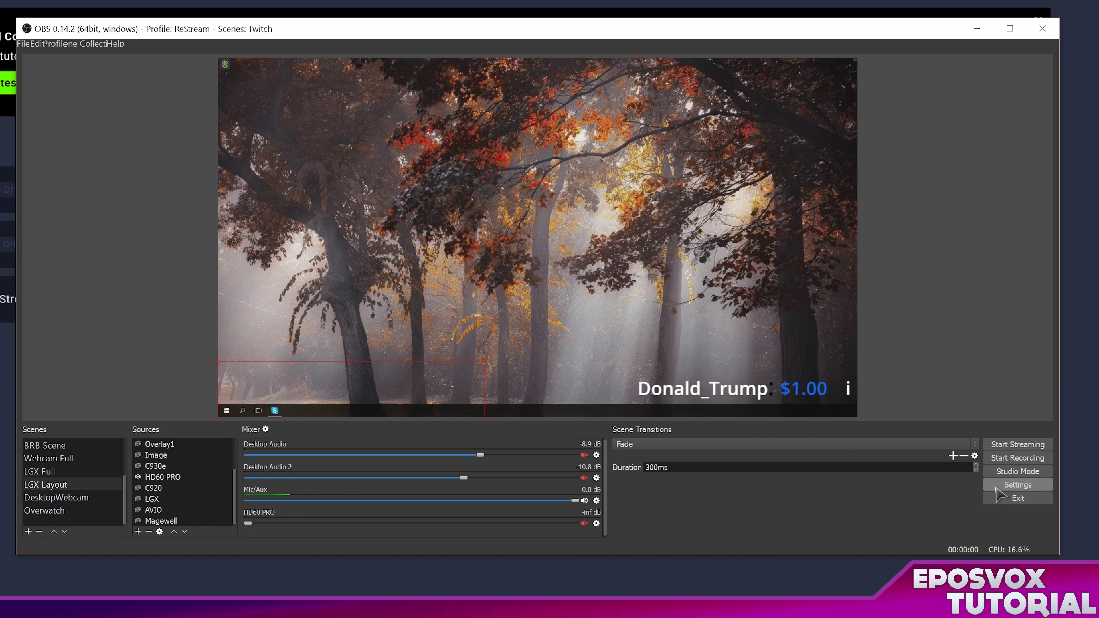
{"action": "left_click", "coordinate": [366, 204]}
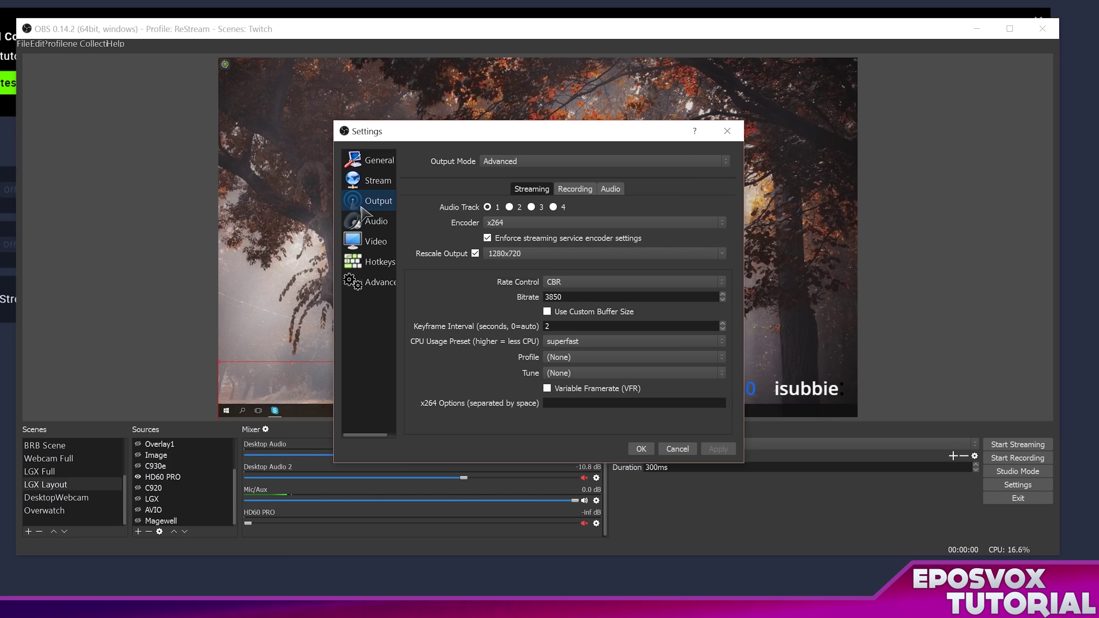
{"action": "left_click", "coordinate": [371, 185]}
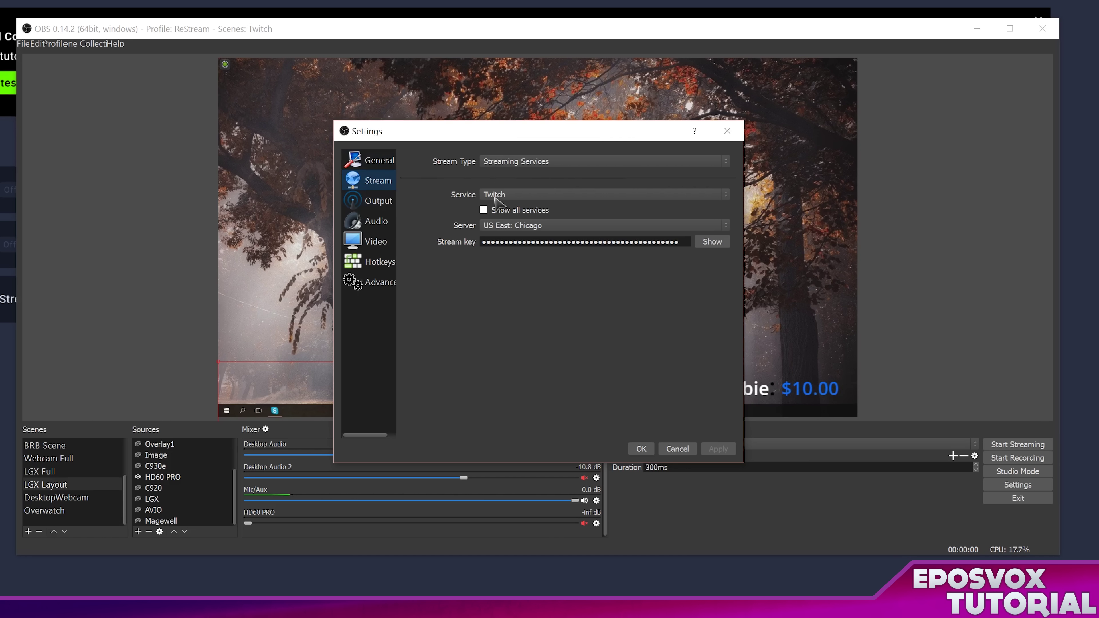
{"action": "left_click", "coordinate": [506, 195]}
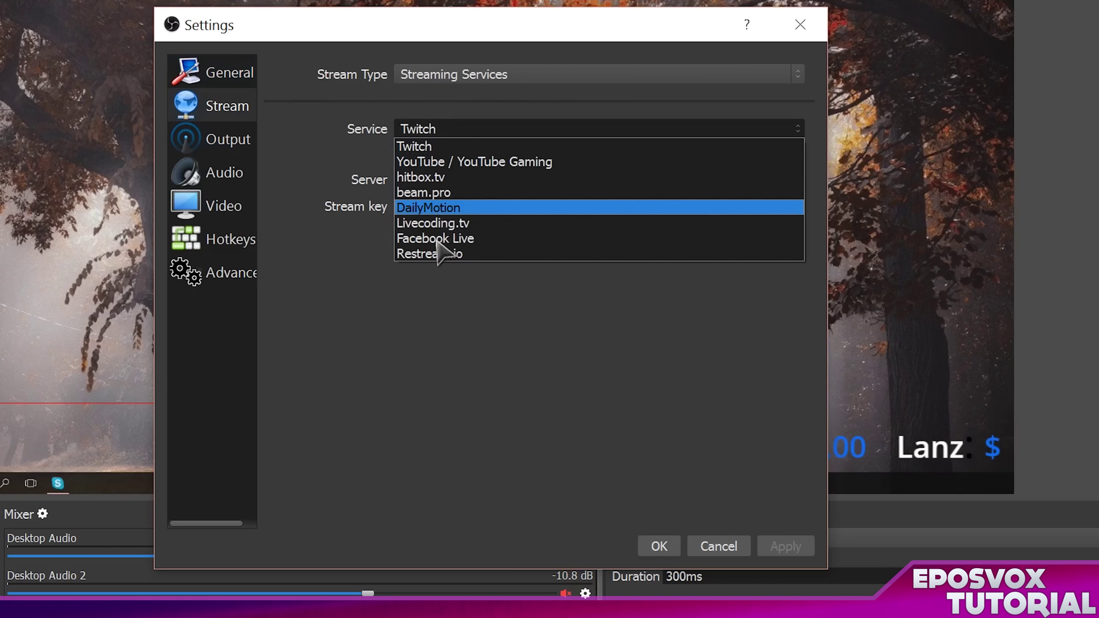
{"action": "left_click", "coordinate": [426, 255]}
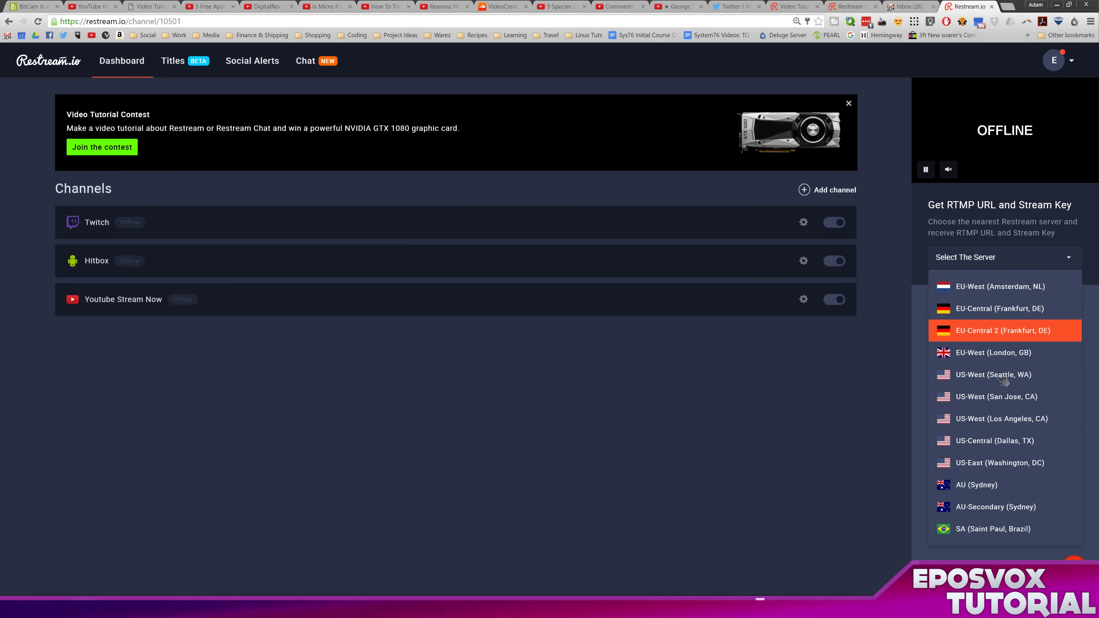
Select the US-East (Washington, D.C.) server in both Restream.io and OBS
{"action": "left_click", "coordinate": [999, 463]}
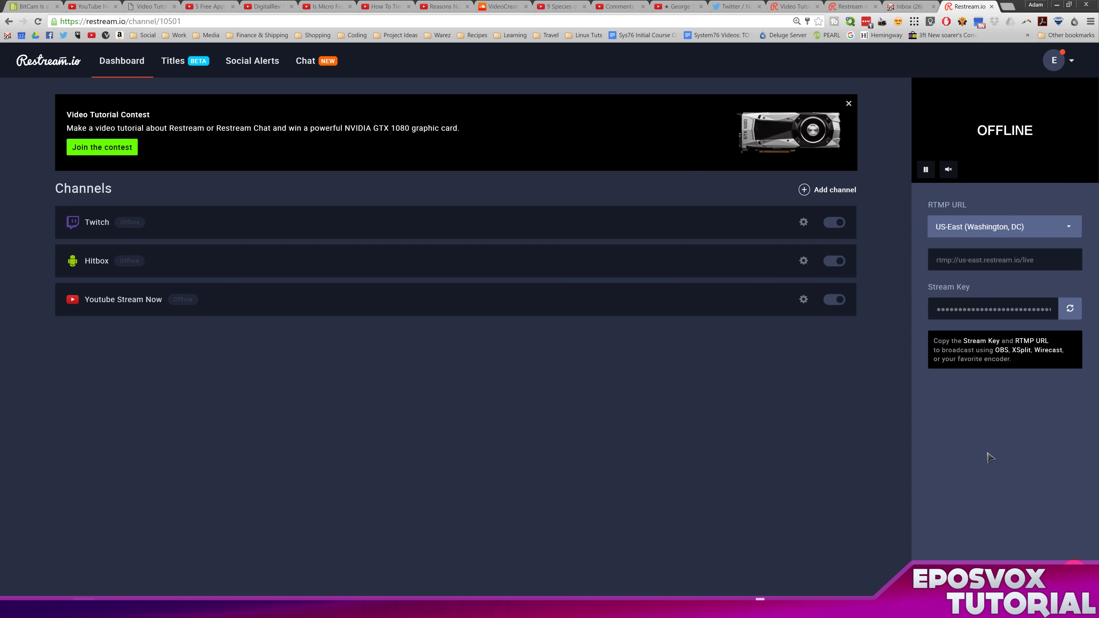
{"action": "key", "text": "alt+Tab"}
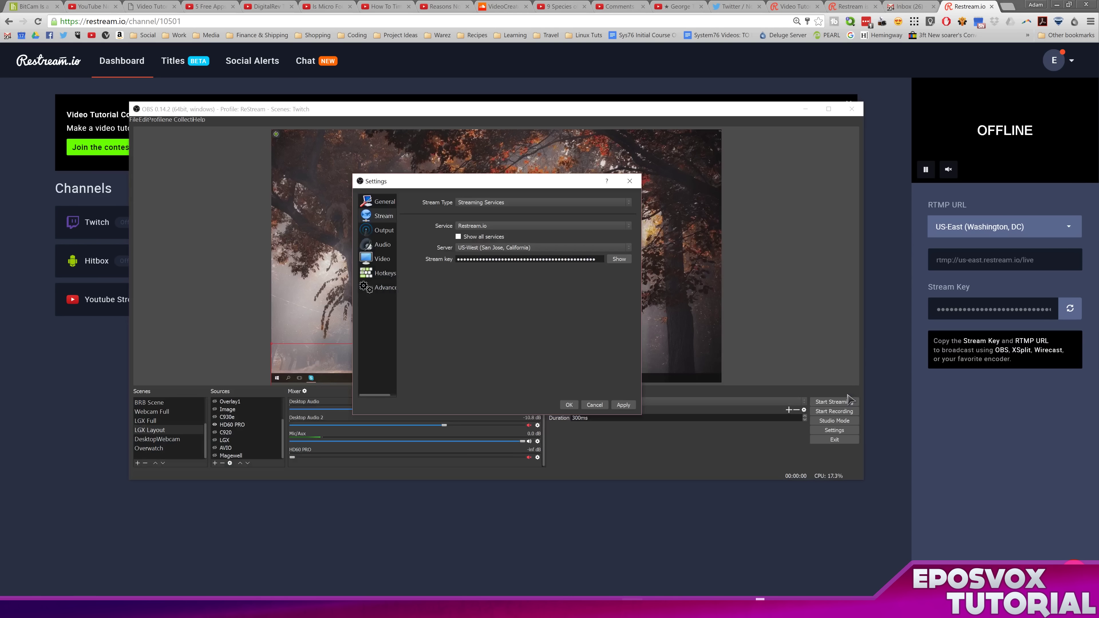
{"action": "left_click", "coordinate": [500, 248]}
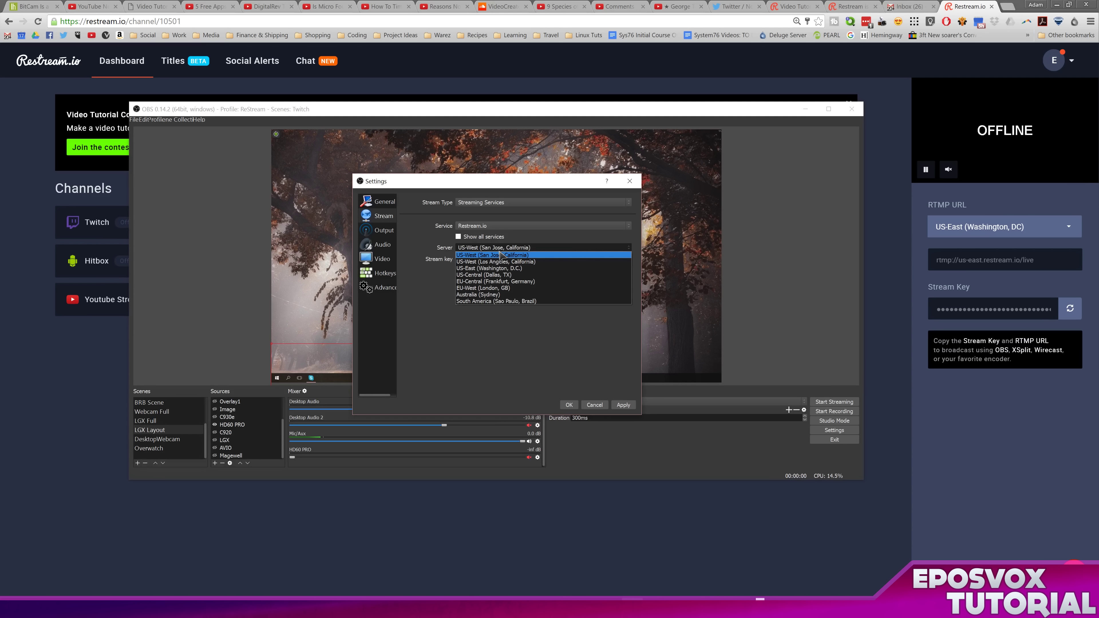
{"action": "left_click", "coordinate": [495, 269]}
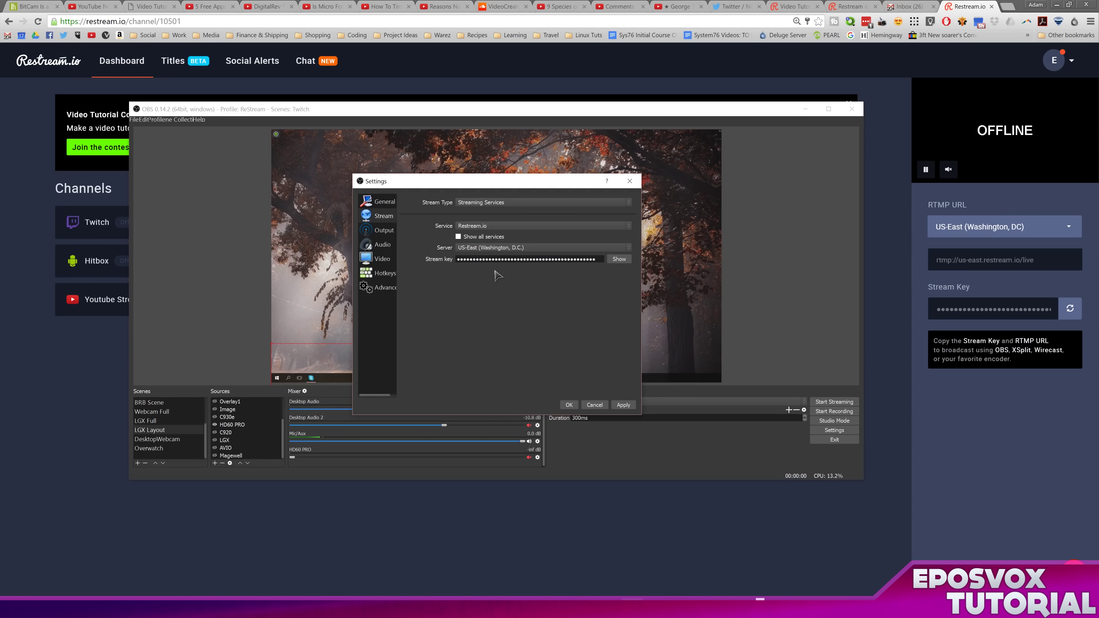
Copy the Restream stream key into OBS's Stream key field and save the settings
{"action": "left_click", "coordinate": [1039, 309]}
{"action": "double_click", "coordinate": [1049, 310]}
{"action": "key", "text": "ctrl+c"}
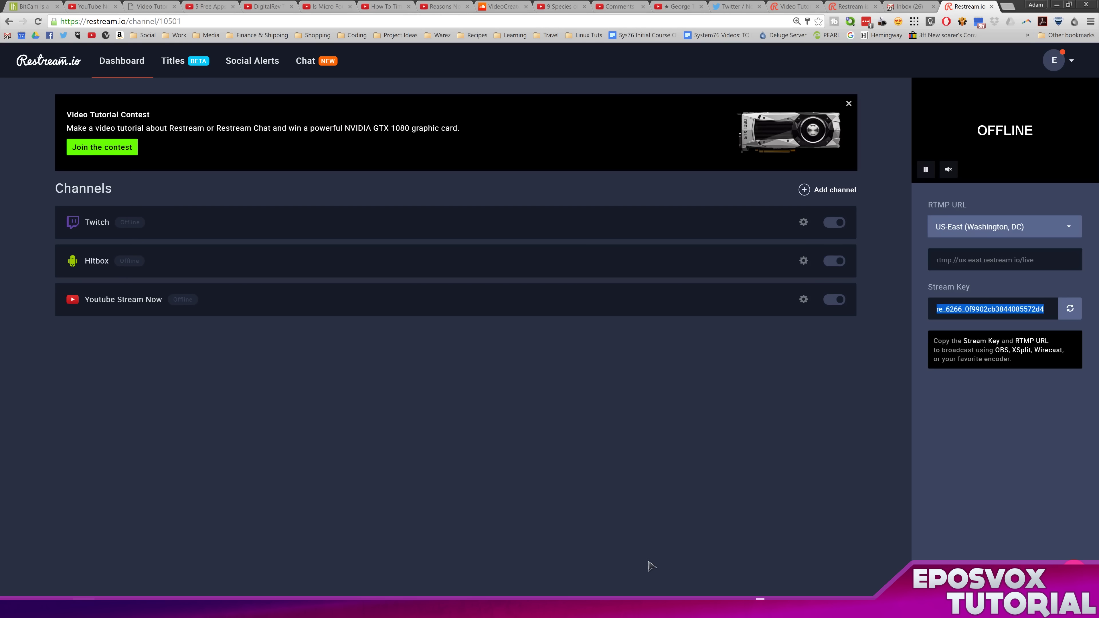
{"action": "key", "text": "alt+Tab"}
{"action": "key", "text": "ctrl+v"}
{"action": "left_click", "coordinate": [623, 405]}
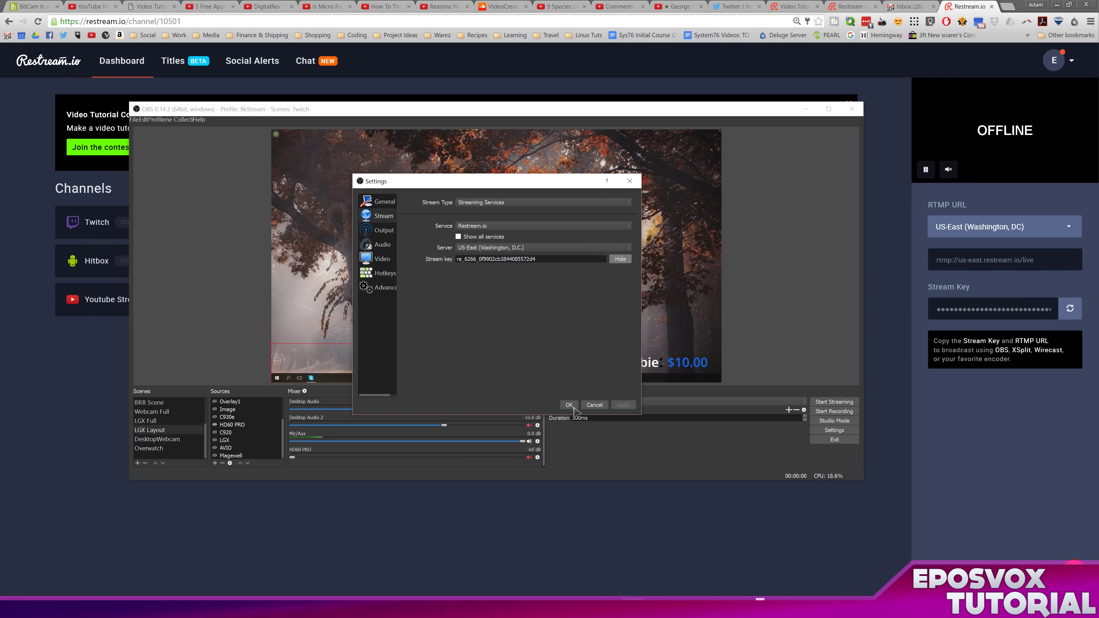
{"action": "key", "text": "Return"}
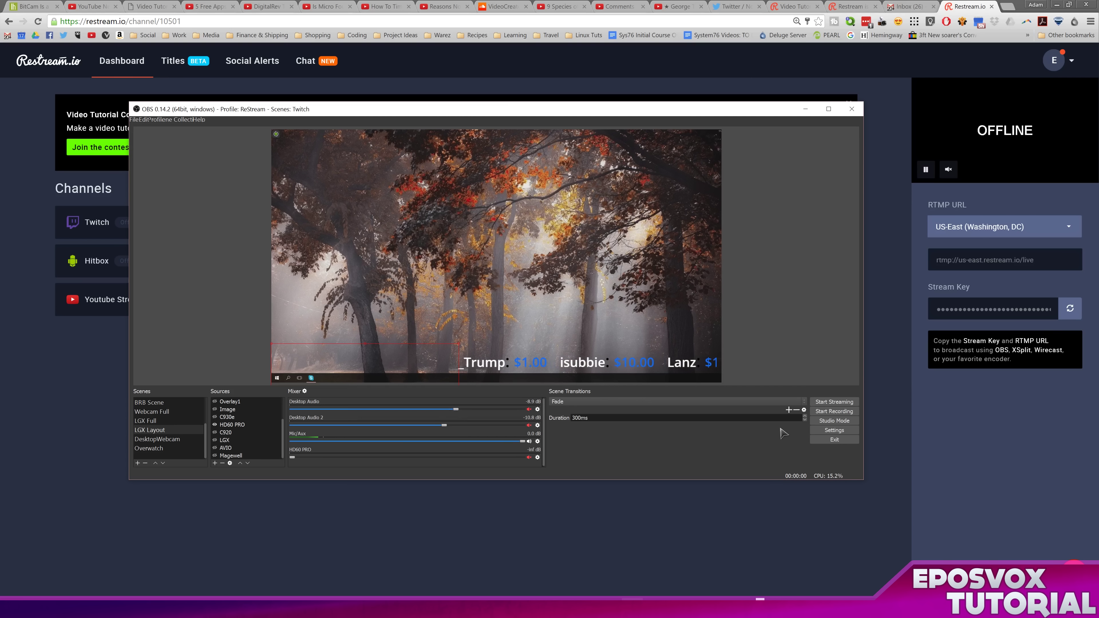
Start streaming from OBS, then dismiss the contest banner and select the RTMP URL
{"action": "left_click", "coordinate": [849, 404]}
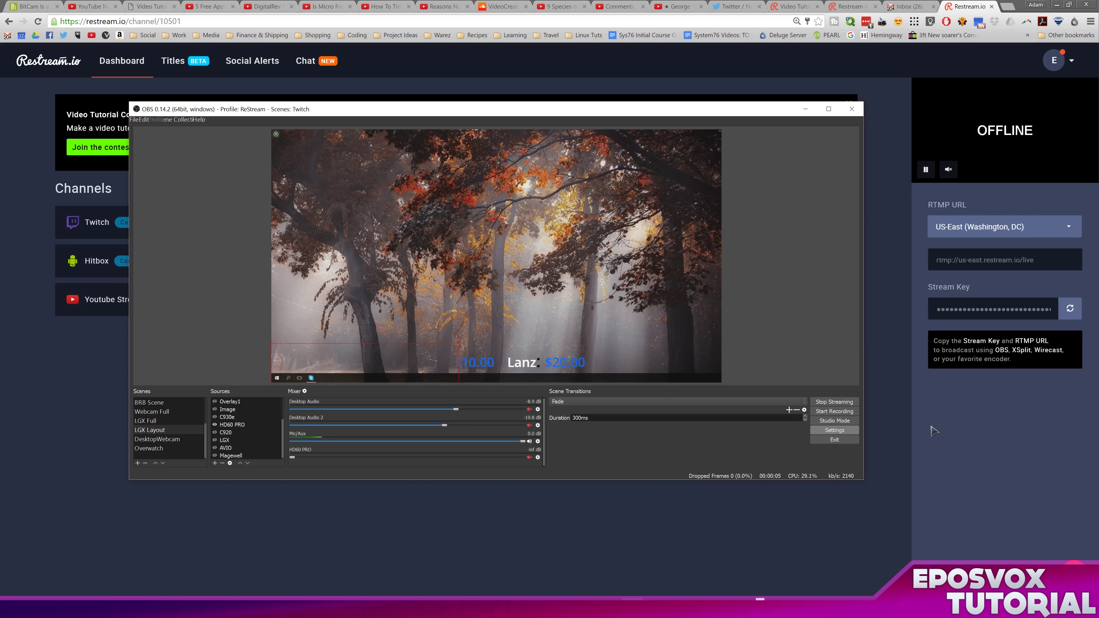
{"action": "left_click", "coordinate": [1042, 256]}
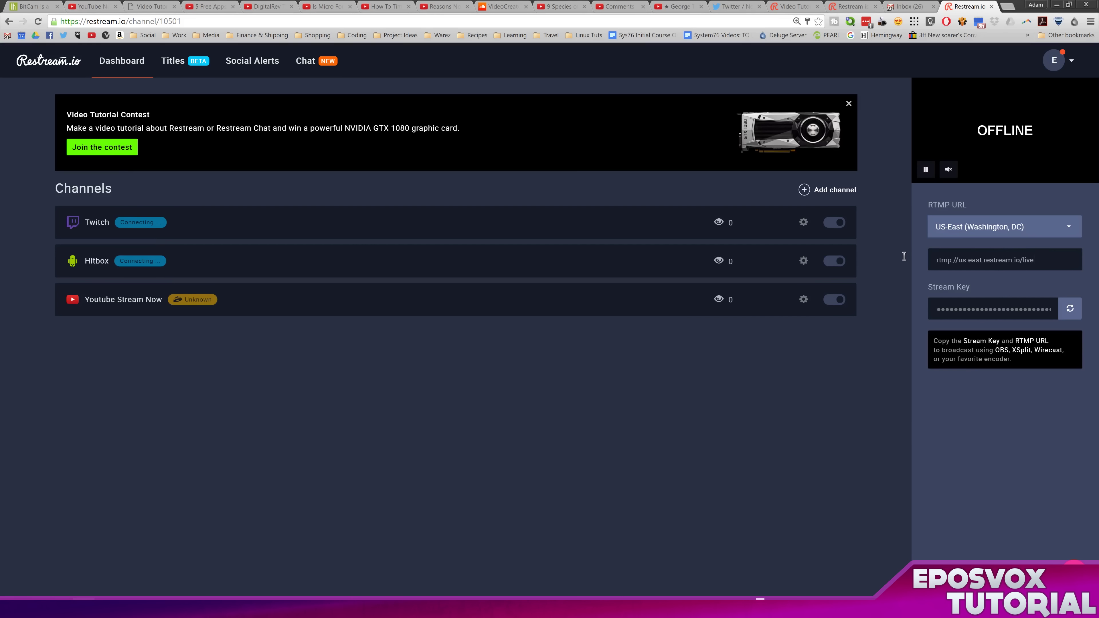
{"action": "key", "text": "ctrl+a"}
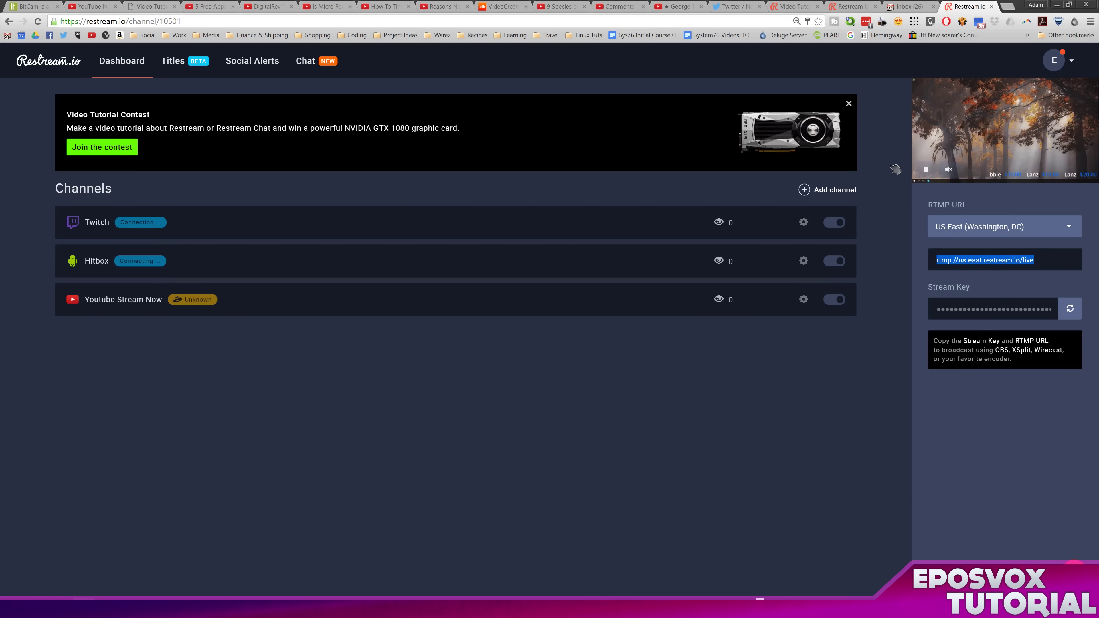
{"action": "left_click", "coordinate": [1012, 251]}
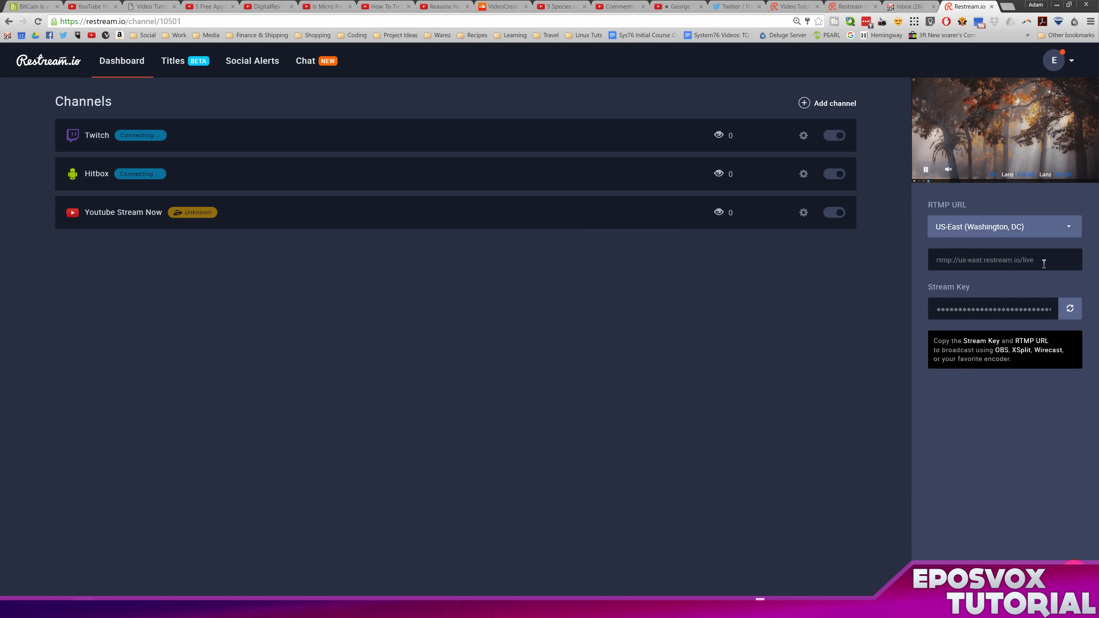
{"action": "left_click_drag", "start_coordinate": [1035, 260], "coordinate": [929, 259]}
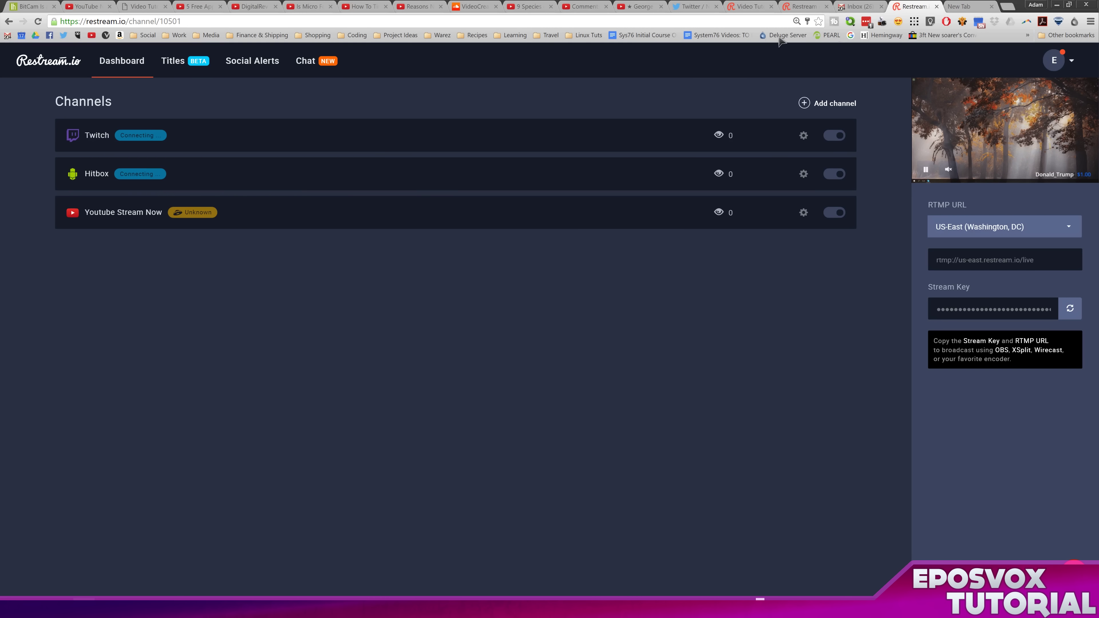
Open the eposvox channel pages on twitch.tv and hitbox.tv in new tabs
{"action": "key", "text": "ctrl+Tab"}
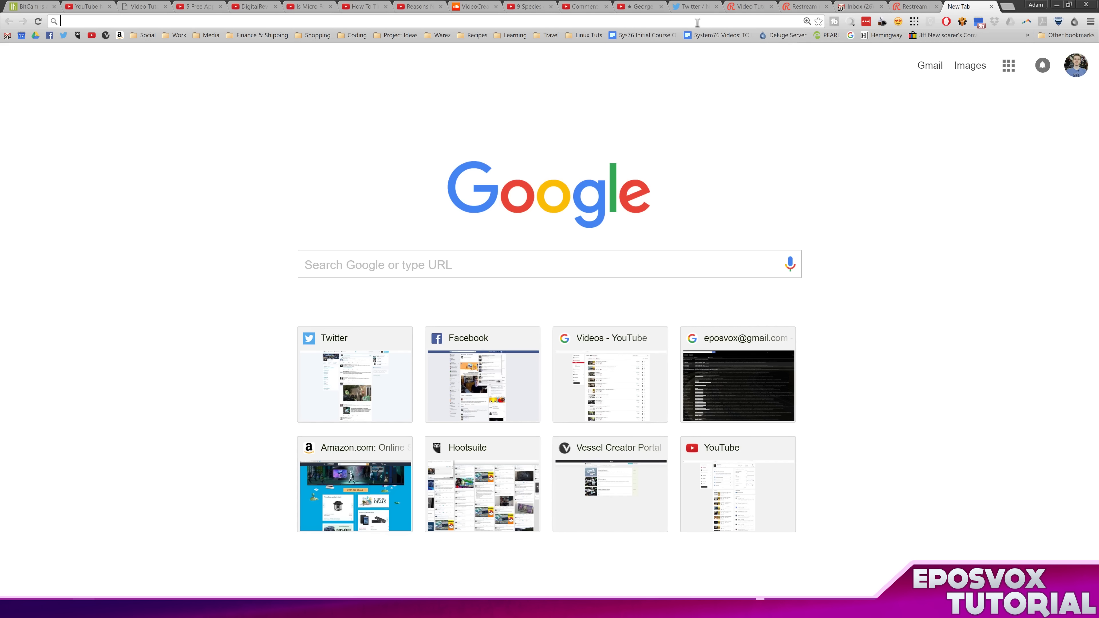
{"action": "type", "text": "twitch.tv/eposv"}
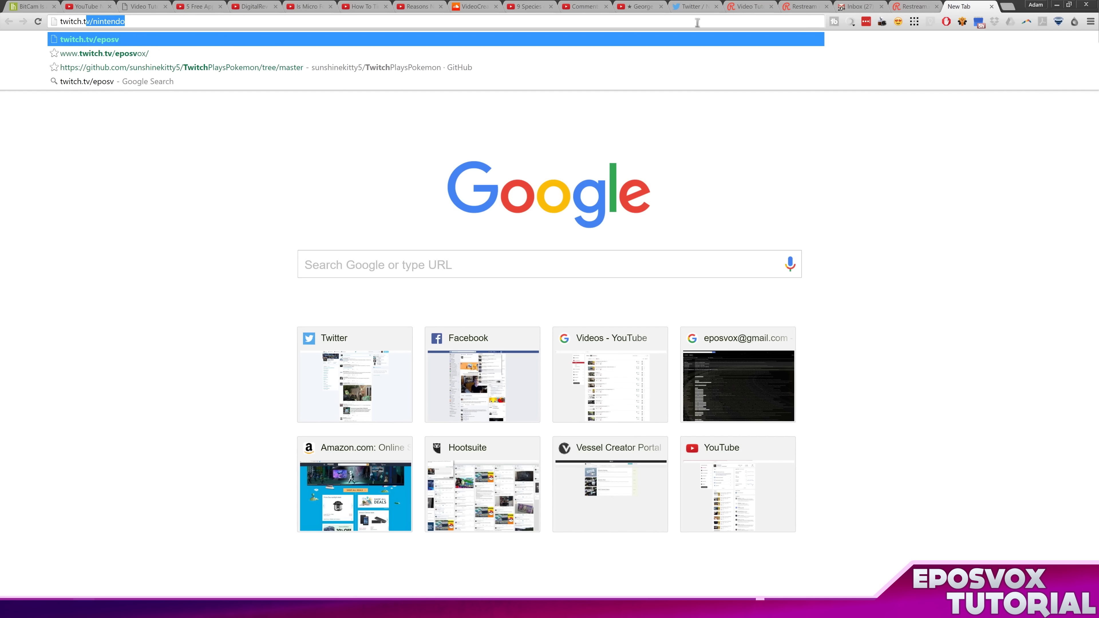
{"action": "key", "text": "Return"}
{"action": "key", "text": "ctrl+t"}
{"action": "type", "text": "hitbox.tv/ep"}
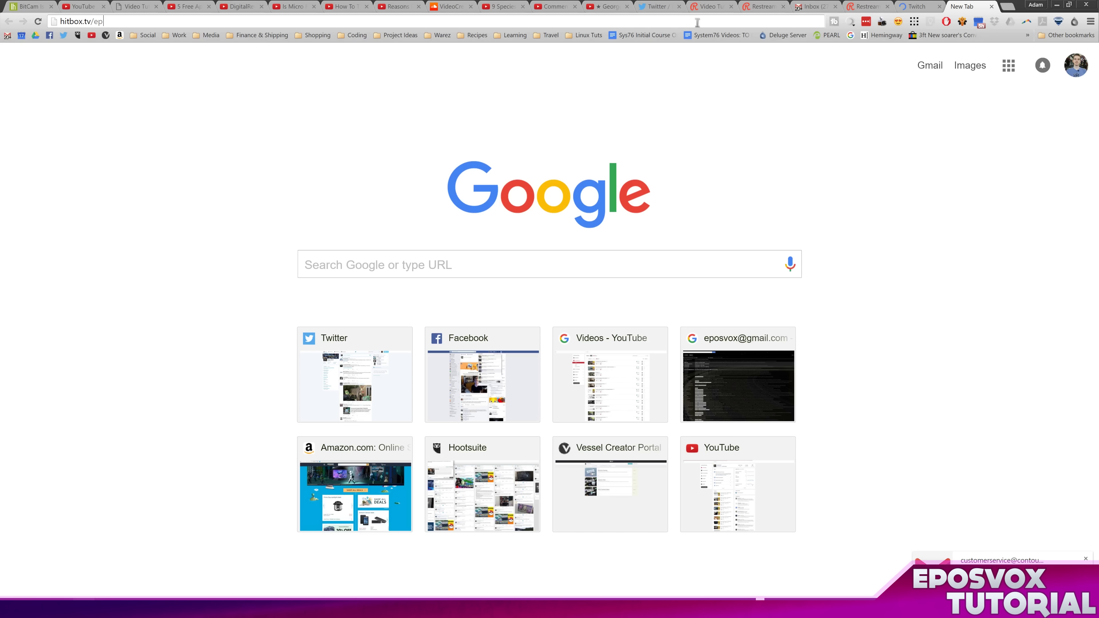
{"action": "key", "text": "Return"}
Open gaming.youtube.com/eposvoxgaming in a new tab, then return to the Restream dashboard
{"action": "key", "text": "ctrl+t"}
{"action": "type", "text": "gaming.youtube.com/eposvox"}
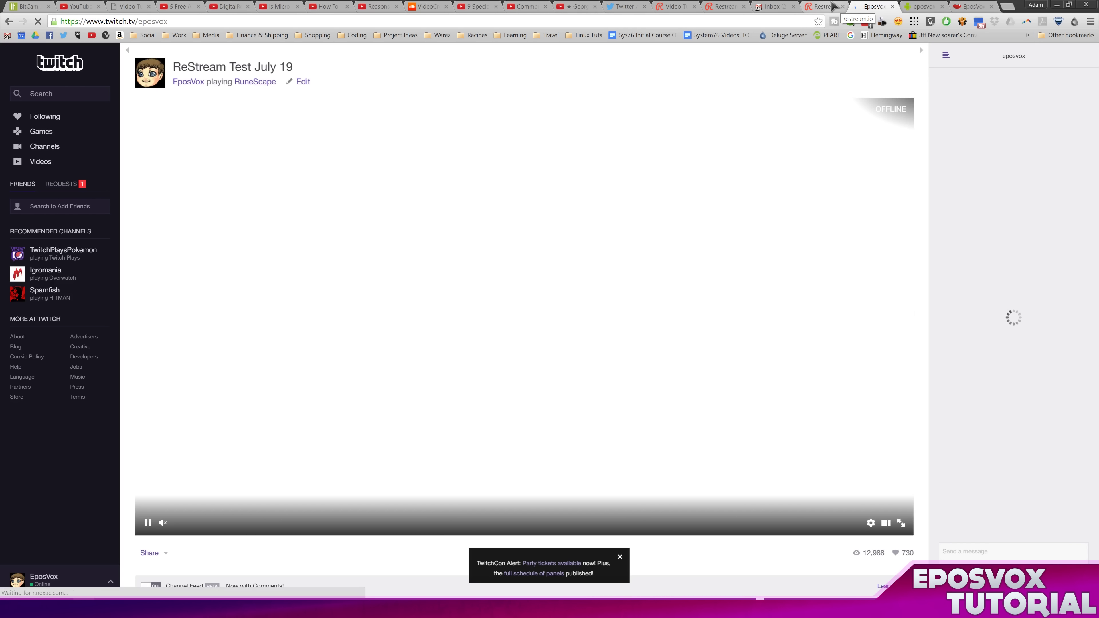
{"action": "left_click", "coordinate": [830, 7]}
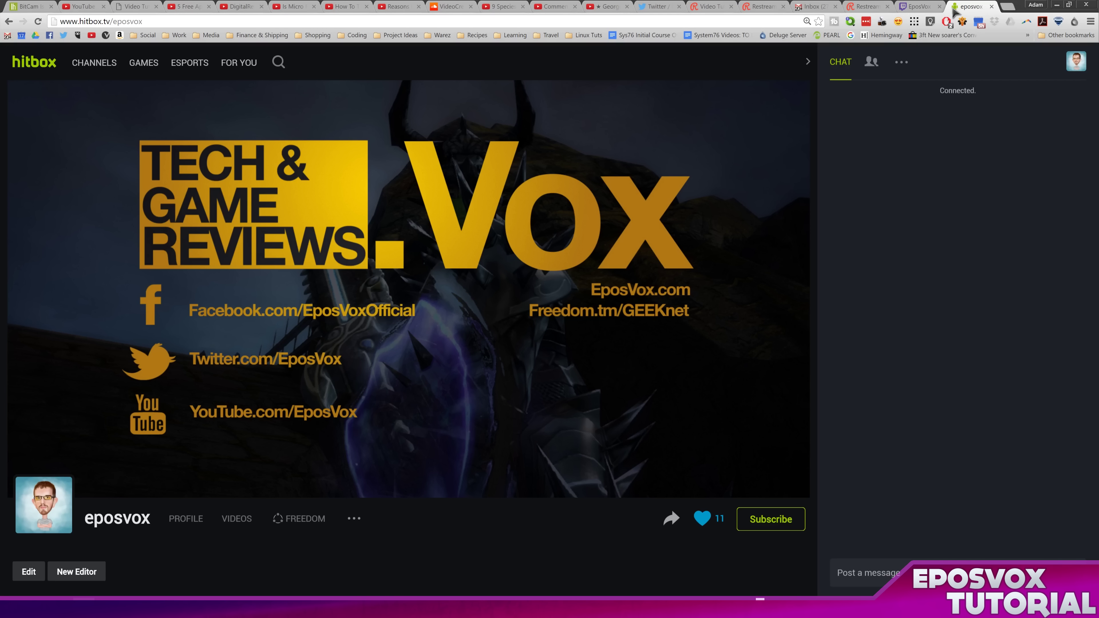
{"action": "left_click", "coordinate": [865, 6]}
Recheck the Hitbox channel settings with its stream key revealed, then restart the OBS broadcast
{"action": "left_click", "coordinate": [806, 175]}
{"action": "left_click", "coordinate": [775, 204]}
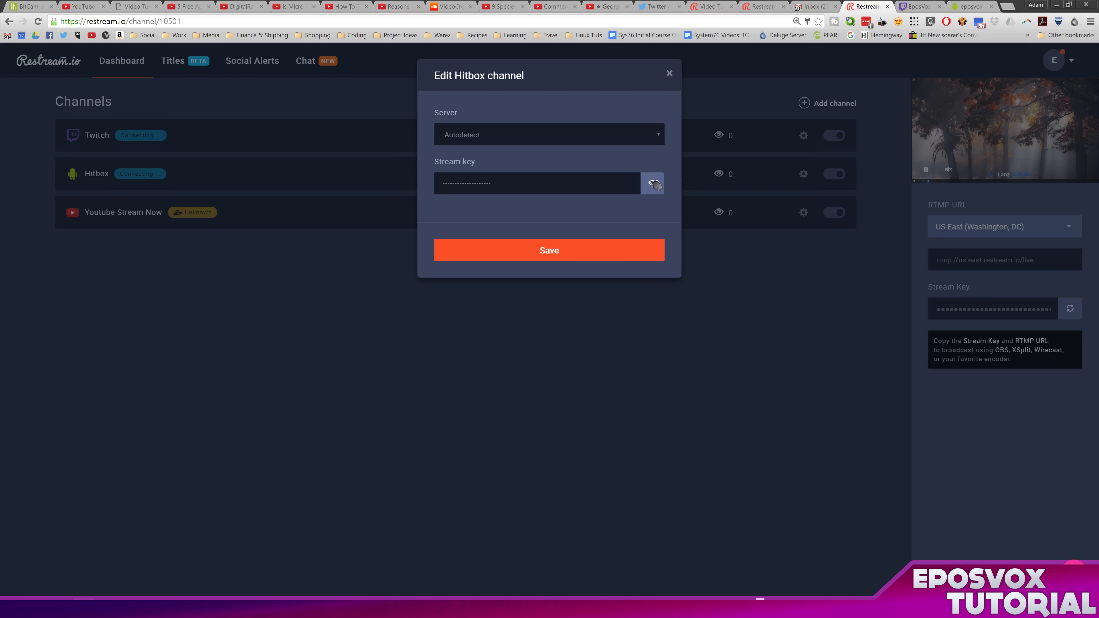
{"action": "left_click", "coordinate": [654, 184]}
{"action": "left_click", "coordinate": [967, 6]}
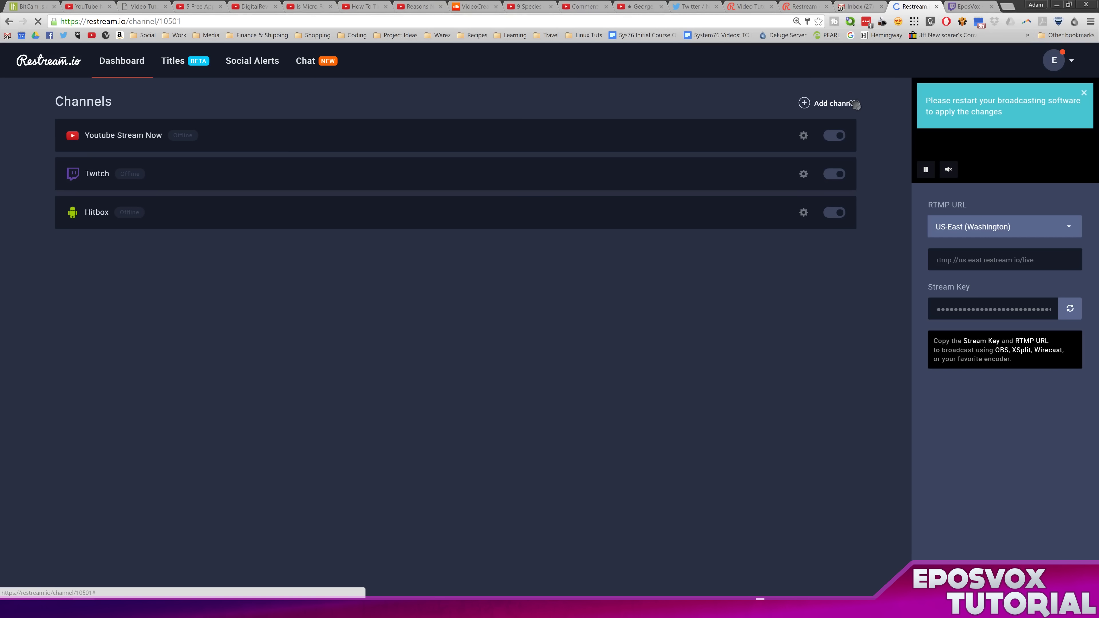
{"action": "key", "text": "alt+Tab"}
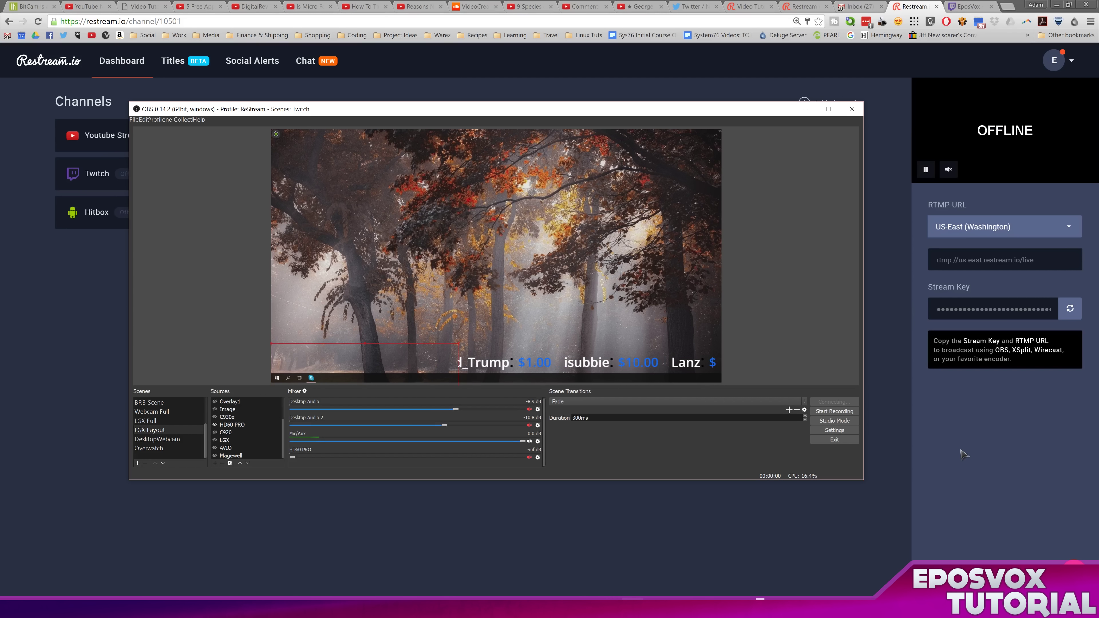
{"action": "key", "text": "alt+Tab"}
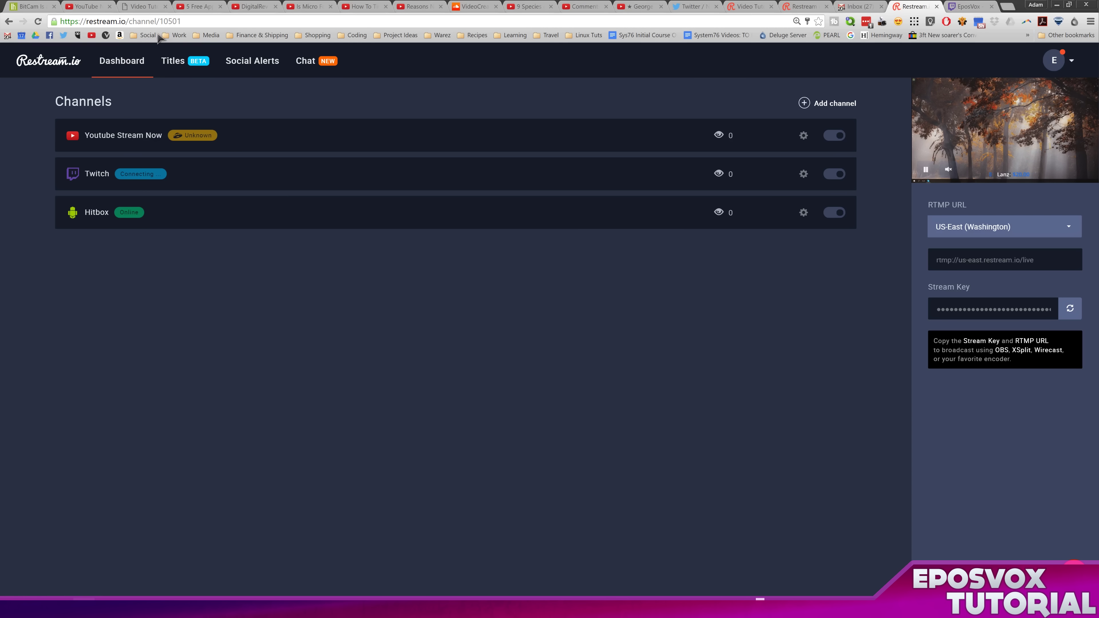
Watch the forest stream live on the Hitbox and Twitch channel pages, then close both tabs
{"action": "left_click", "coordinate": [146, 35]}
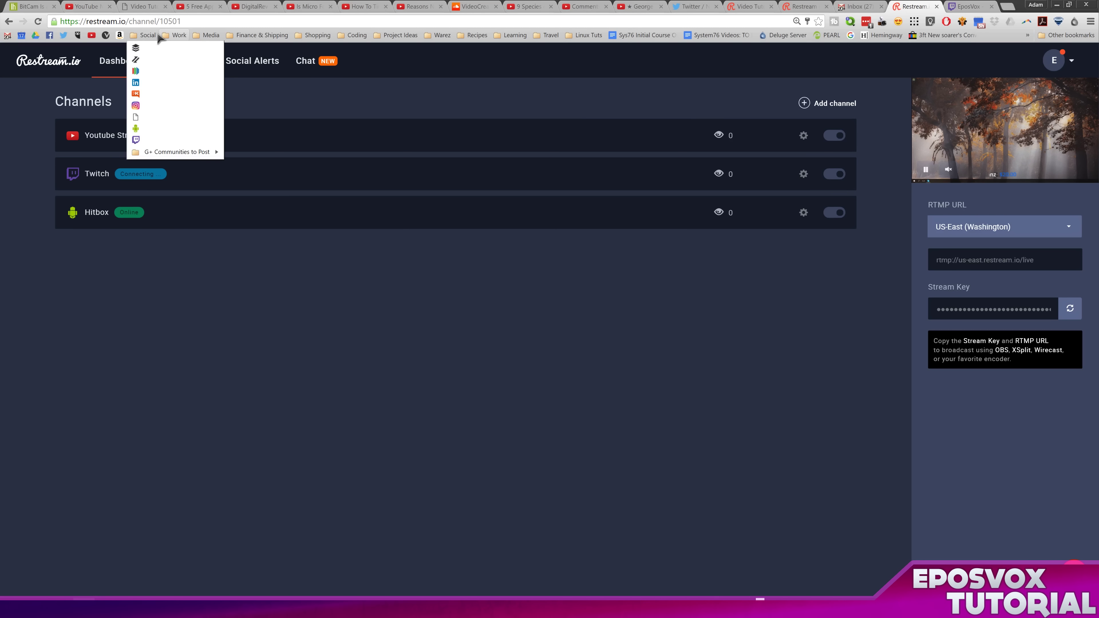
{"action": "middle_click", "coordinate": [154, 128]}
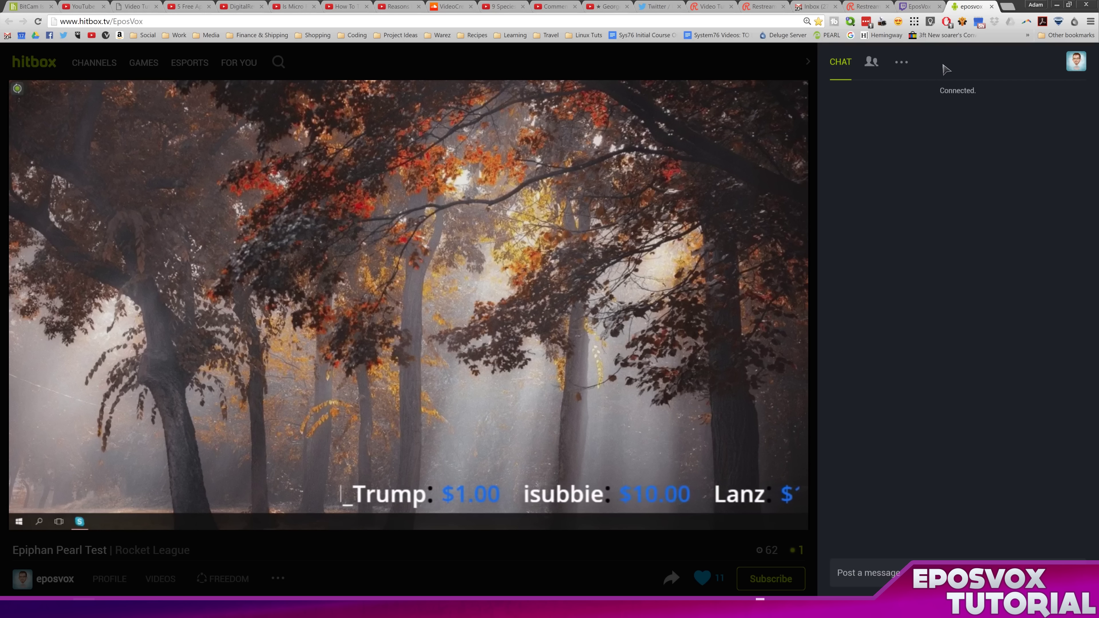
{"action": "key", "text": "ctrl+w"}
{"action": "right_click", "coordinate": [973, 160]}
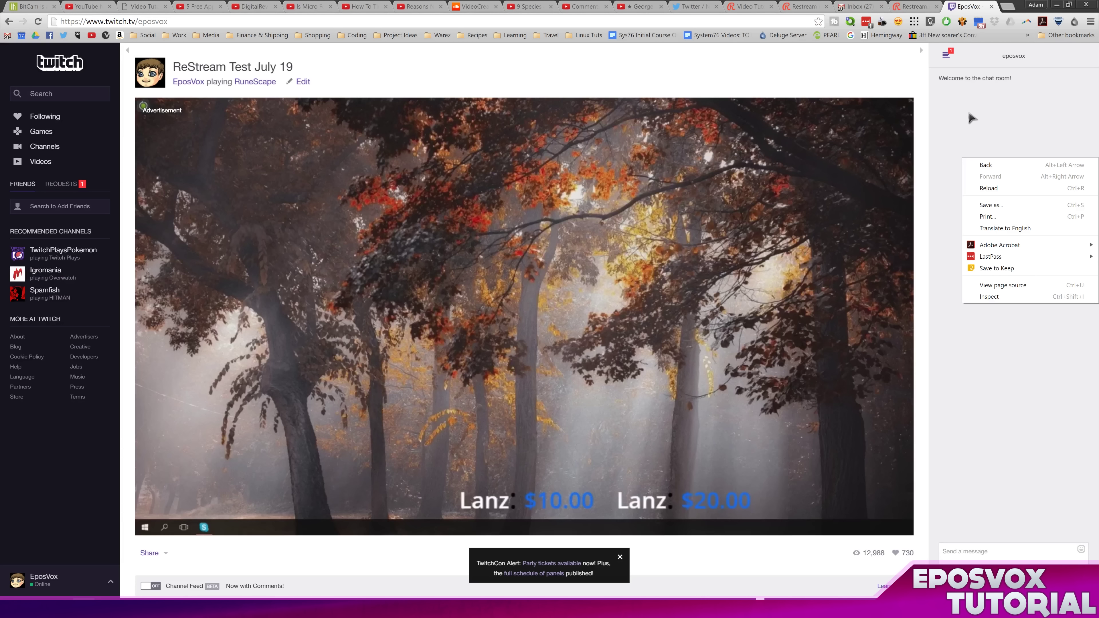
{"action": "left_click", "coordinate": [902, 71]}
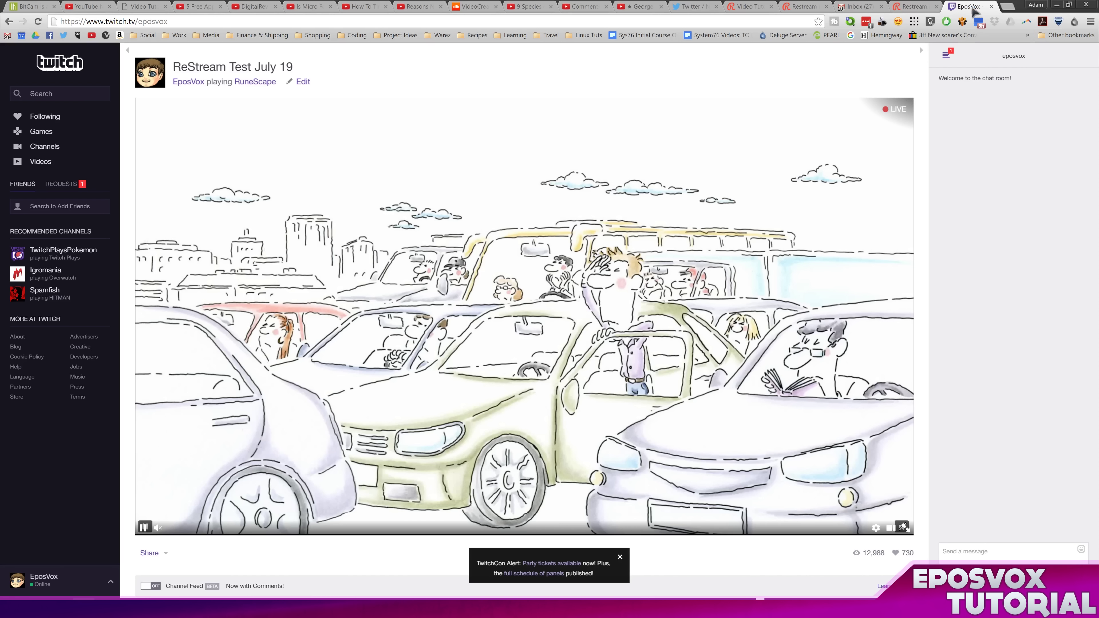
{"action": "key", "text": "ctrl+w"}
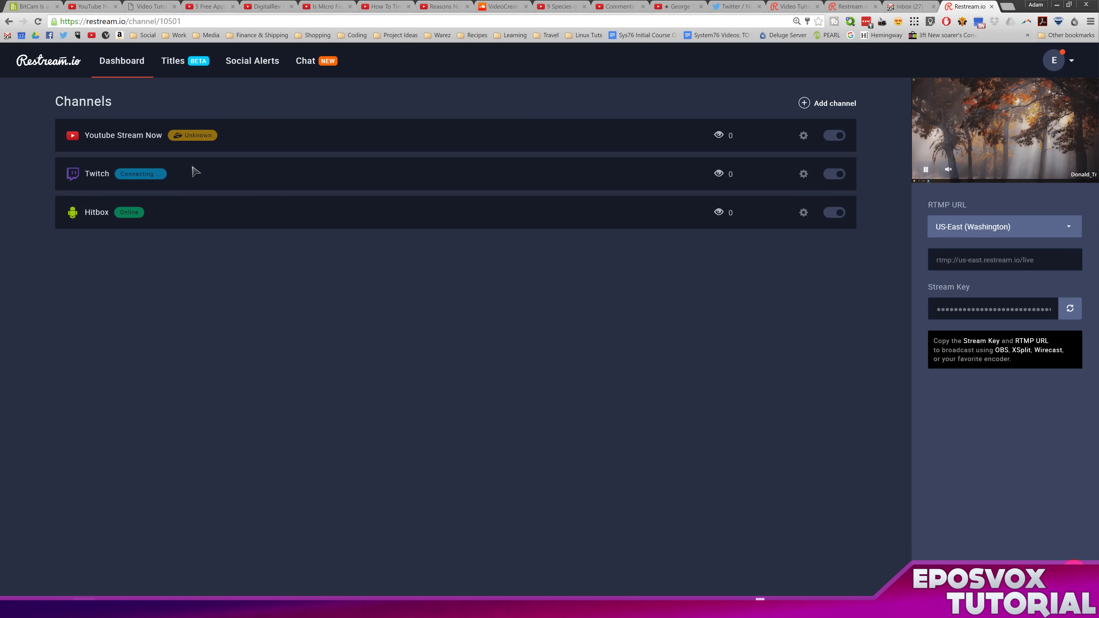
Bring back the eposvox Twitch channel page playing 'ReStream Test July 19'
{"action": "key", "text": "ctrl+shift+t"}
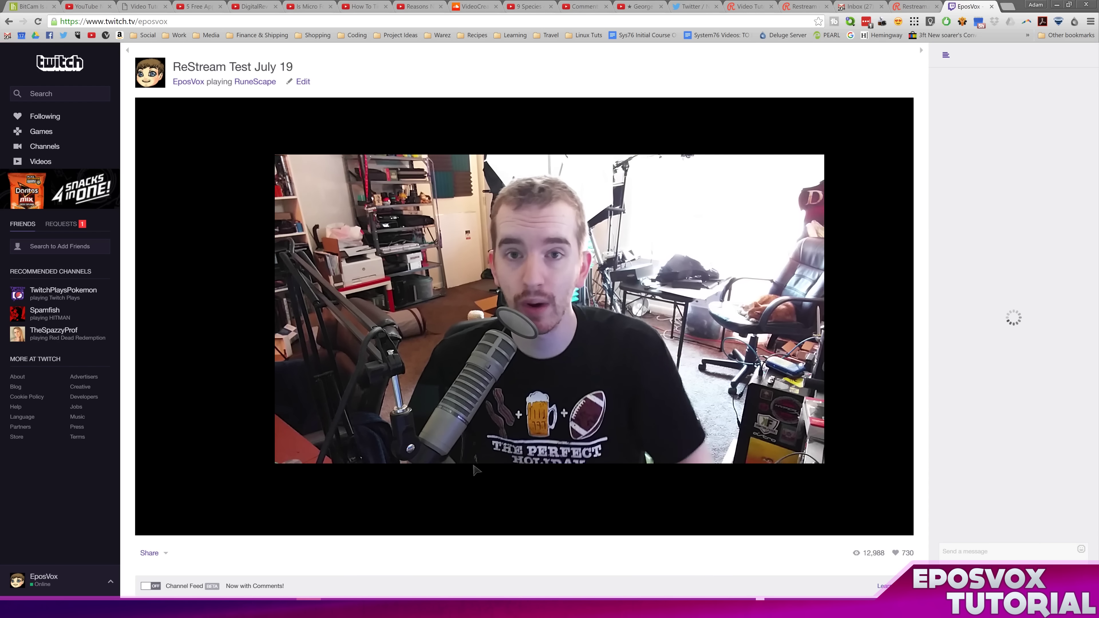
Allow Restream Chat, close the Twitch page, stop streaming in OBS, and reveal the Restream stream key
{"action": "key", "text": "Return"}
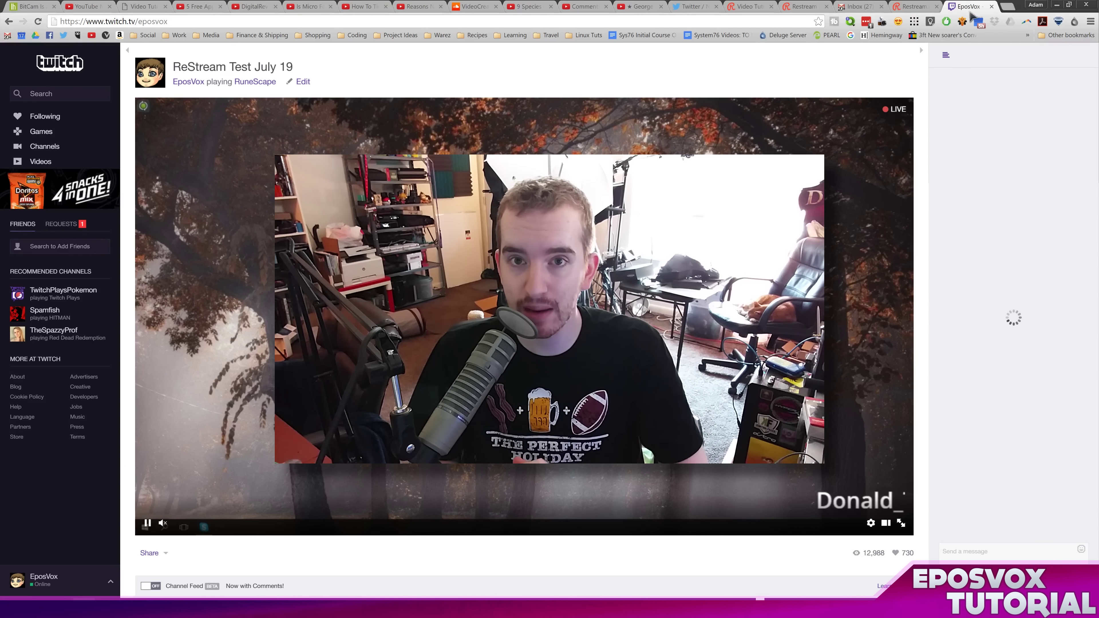
{"action": "key", "text": "ctrl+w"}
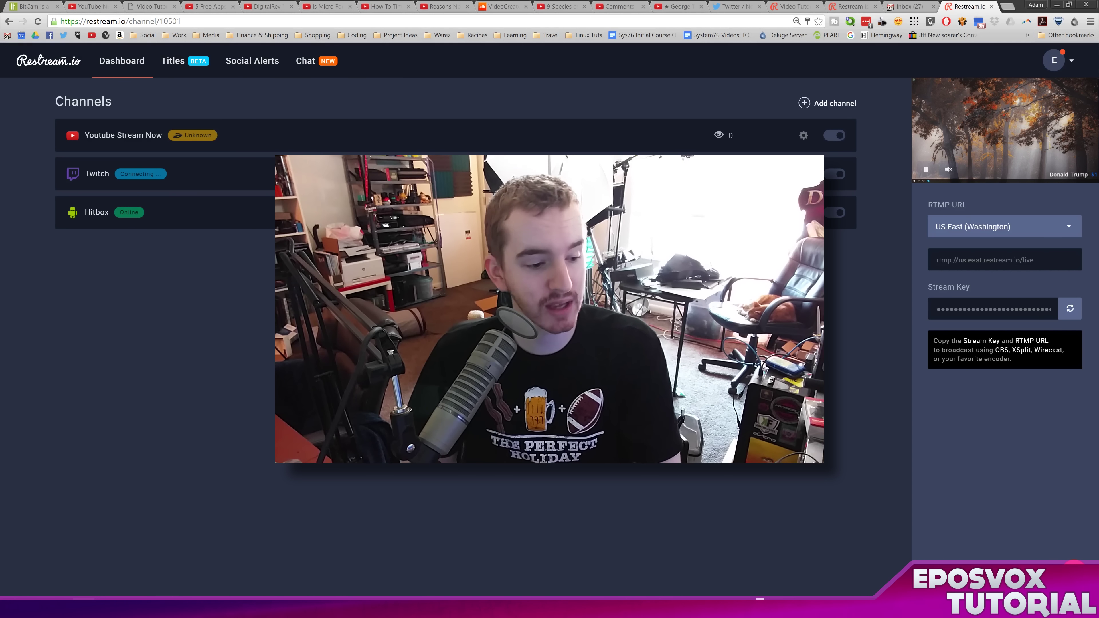
{"action": "left_click", "coordinate": [632, 568]}
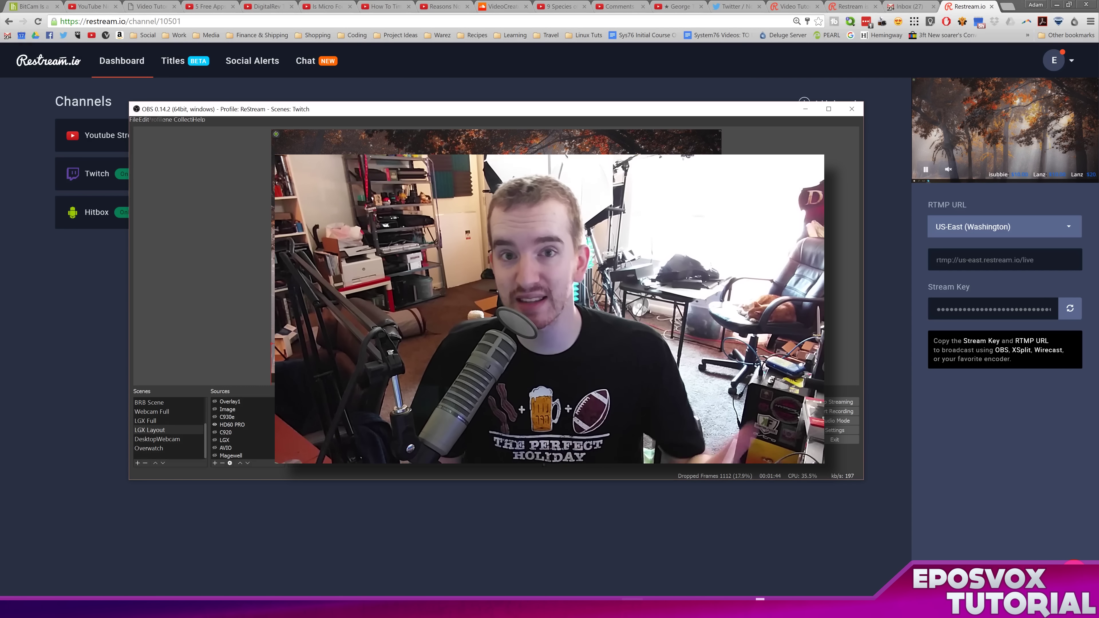
{"action": "left_click", "coordinate": [835, 403]}
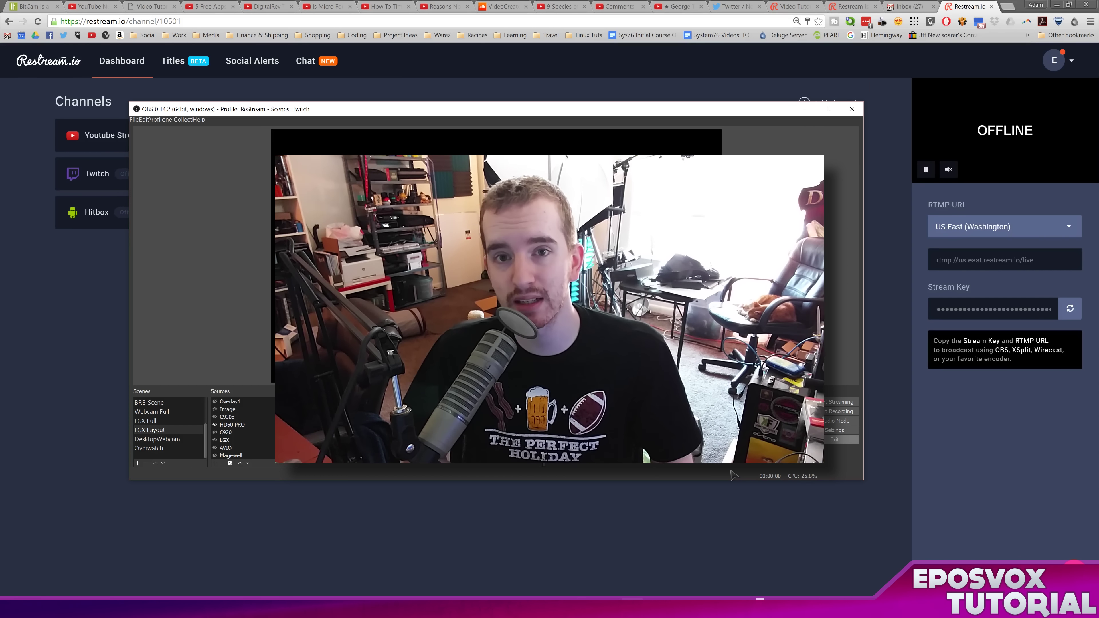
{"action": "left_click", "coordinate": [1054, 310]}
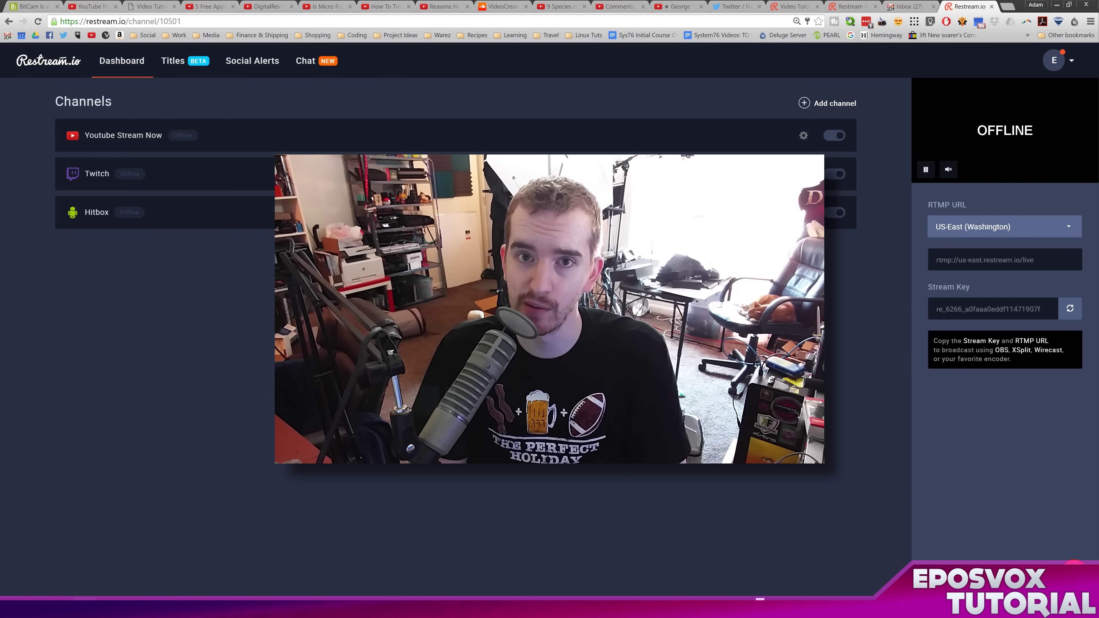